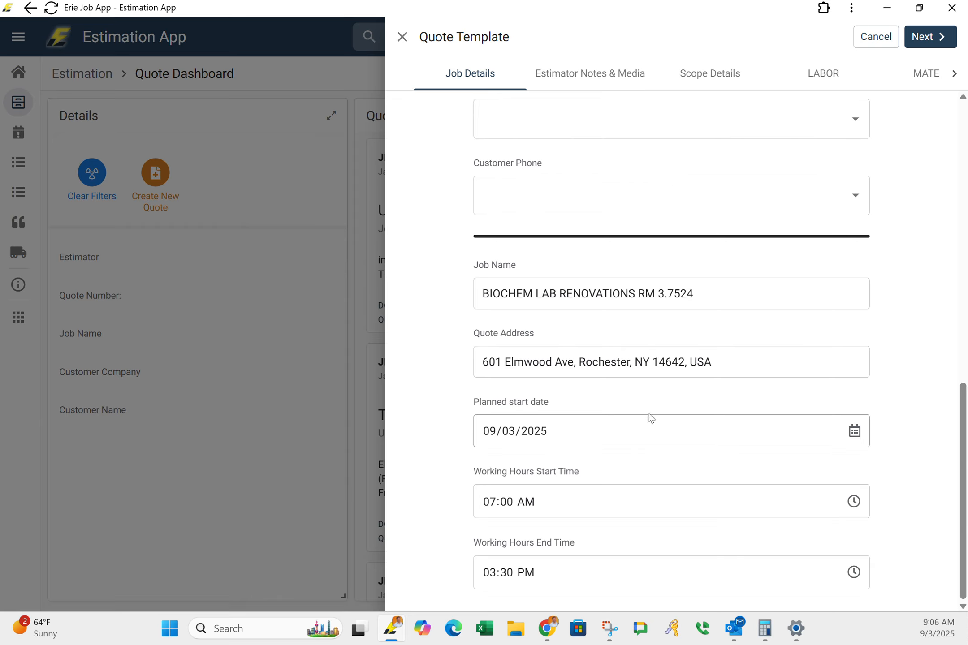
# In the estimator notes and media section, enter "Room Location FOr Temp Stat" as Note 1
pyautogui.click(612, 86)
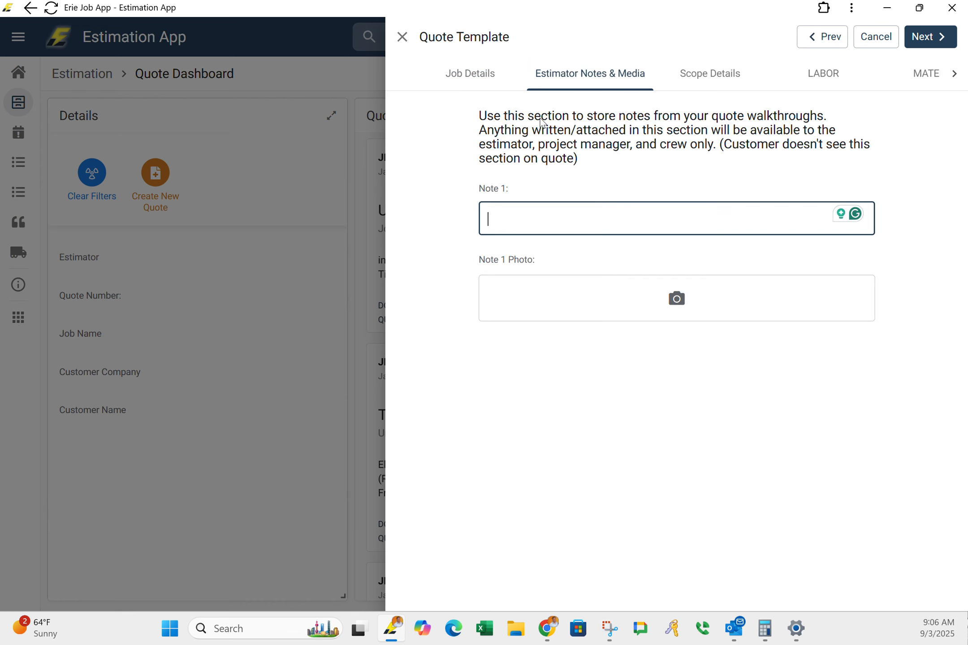
pyautogui.click(483, 117)
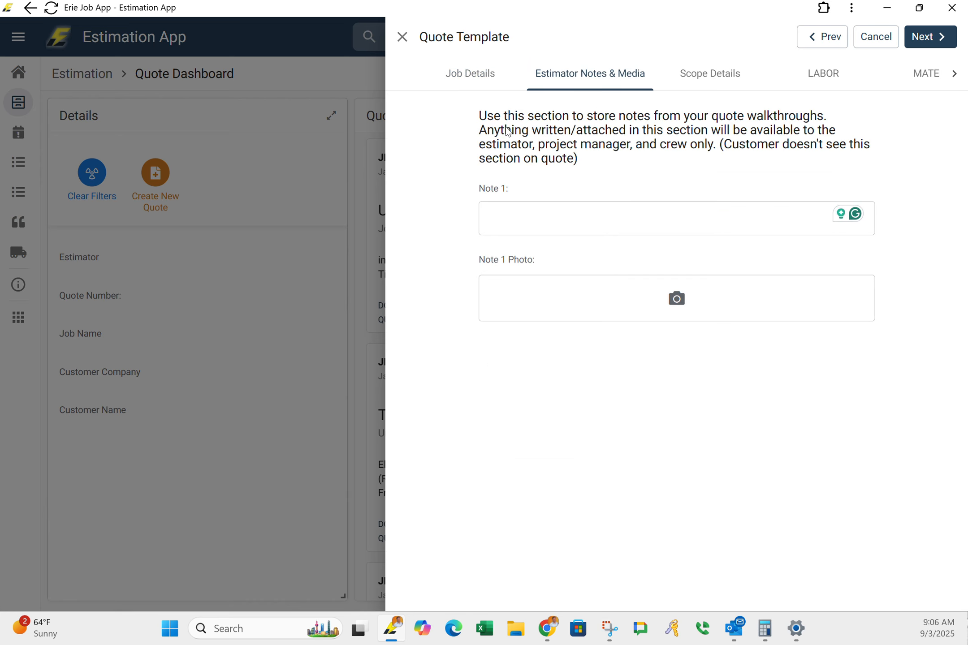
pyautogui.click(534, 214)
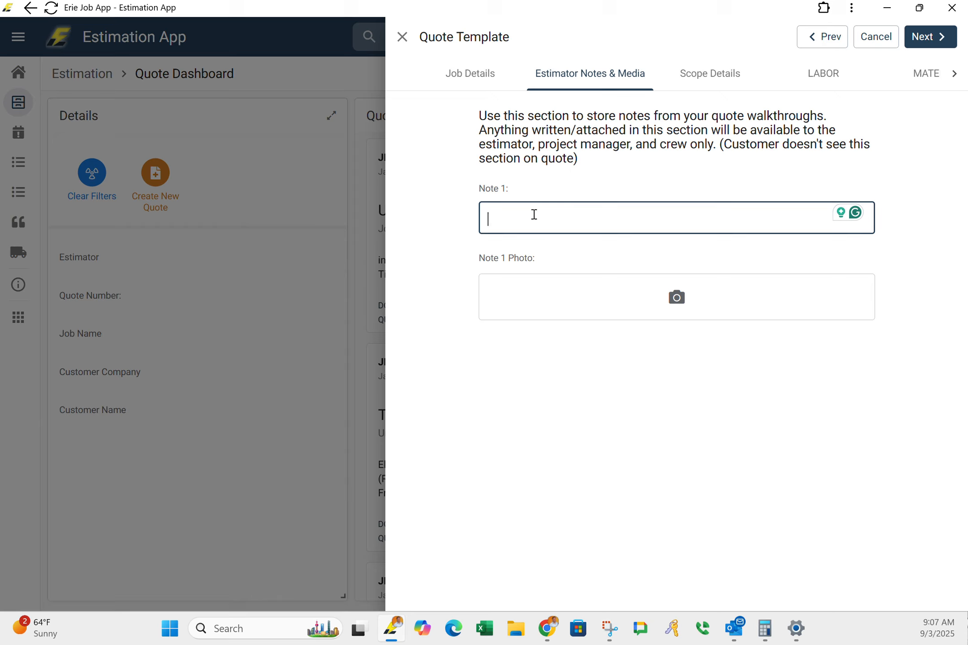
pyautogui.write('Room Location ')
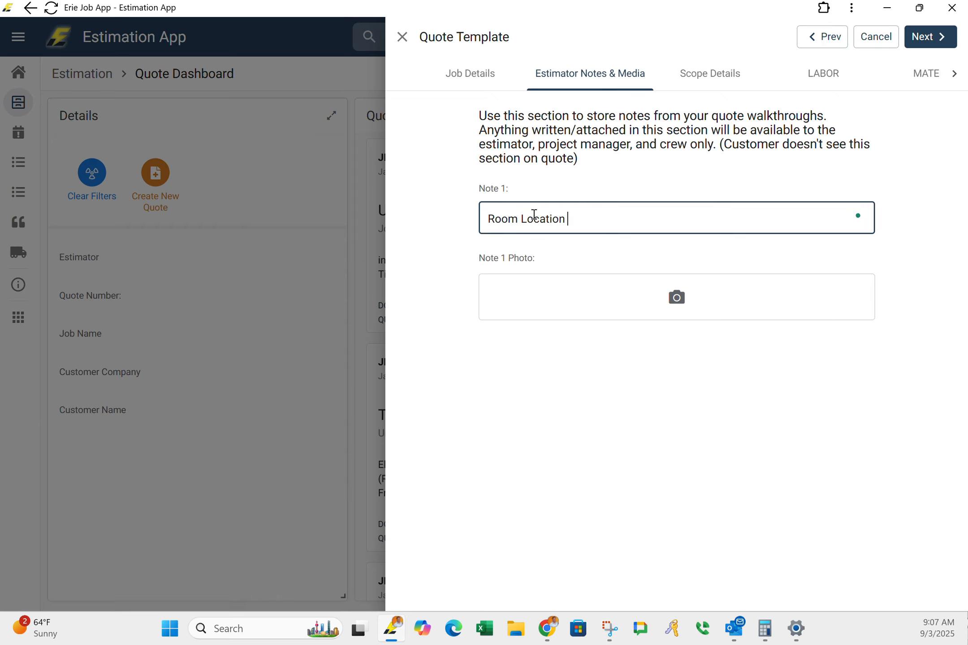
pyautogui.write('FOr Temp Stat')
# Attach the image Unither Prints.png from the Desktop folder as the Note 1 photo
pyautogui.click(677, 299)
pyautogui.scroll(-2, 380, 244)
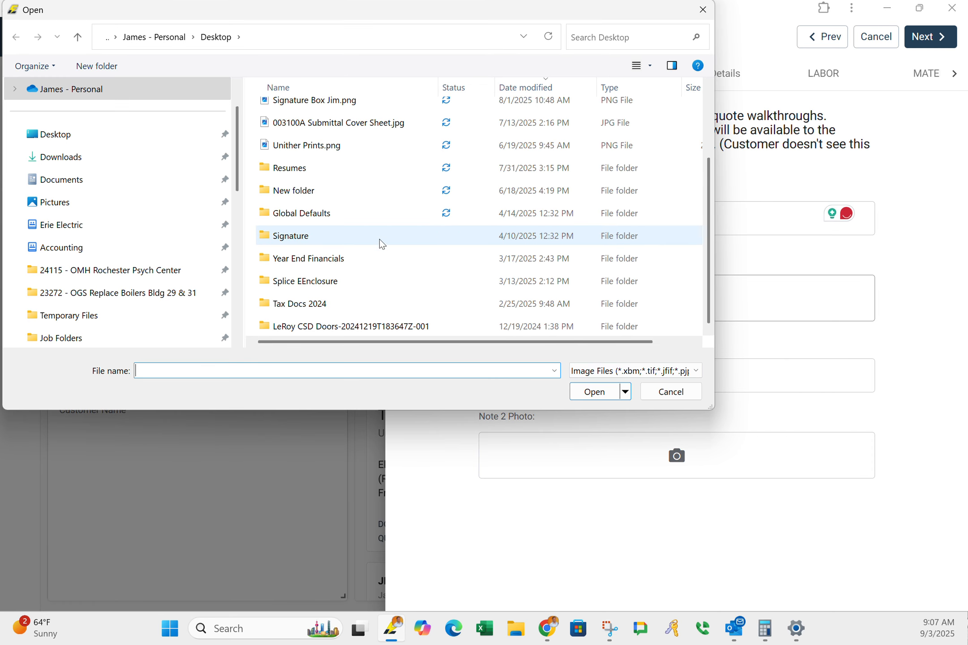
pyautogui.scroll(2, 300, 316)
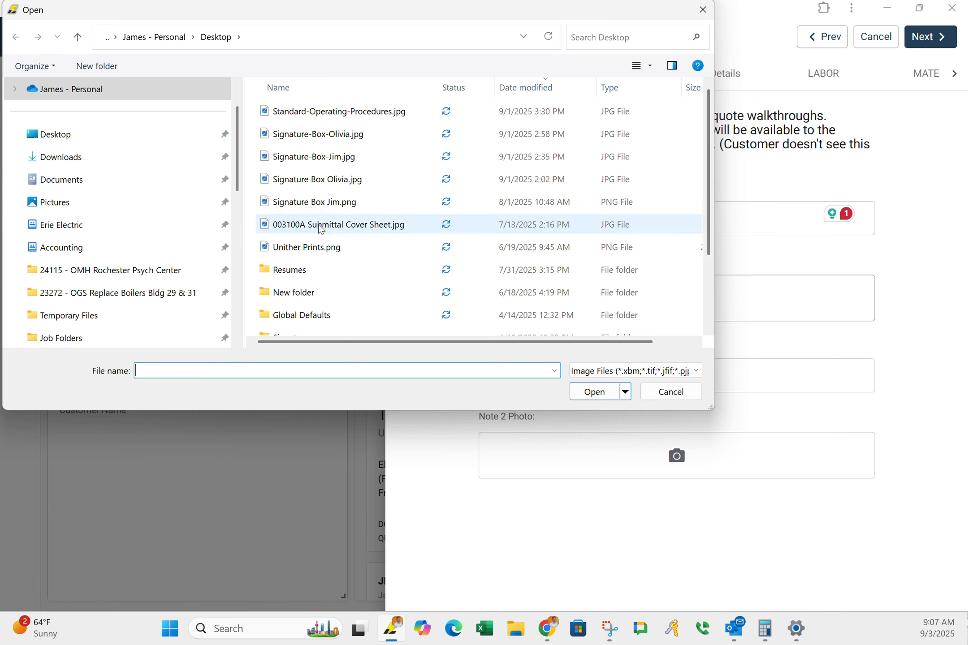
pyautogui.click(303, 247)
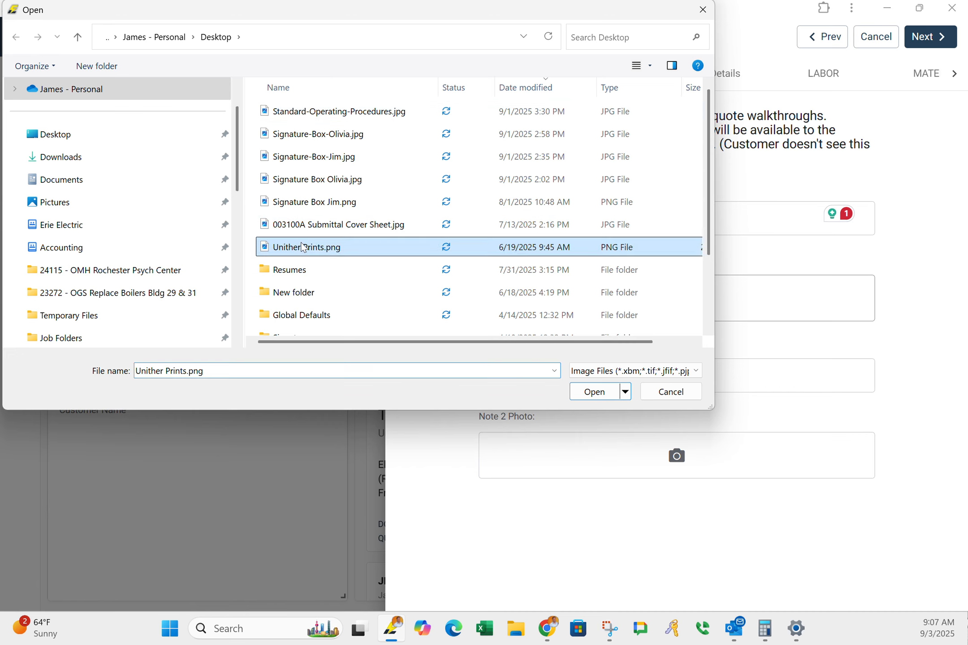
pyautogui.doubleClick(303, 247)
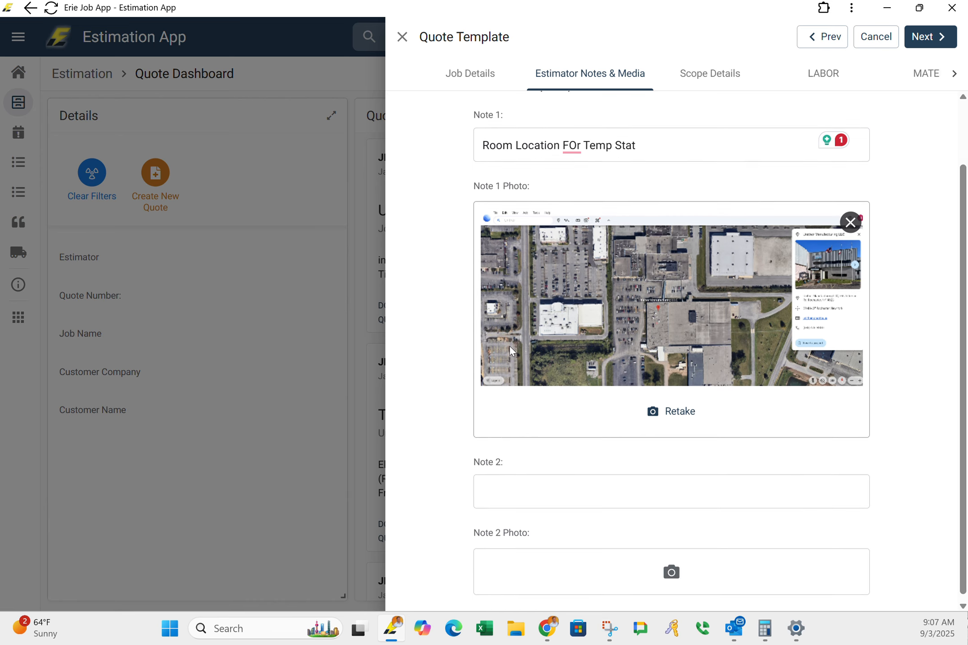
# Replace the Note 1 text with "Location of Job Site"
pyautogui.moveTo(684, 223); pyautogui.dragTo(423, 221)
pyautogui.write('L')
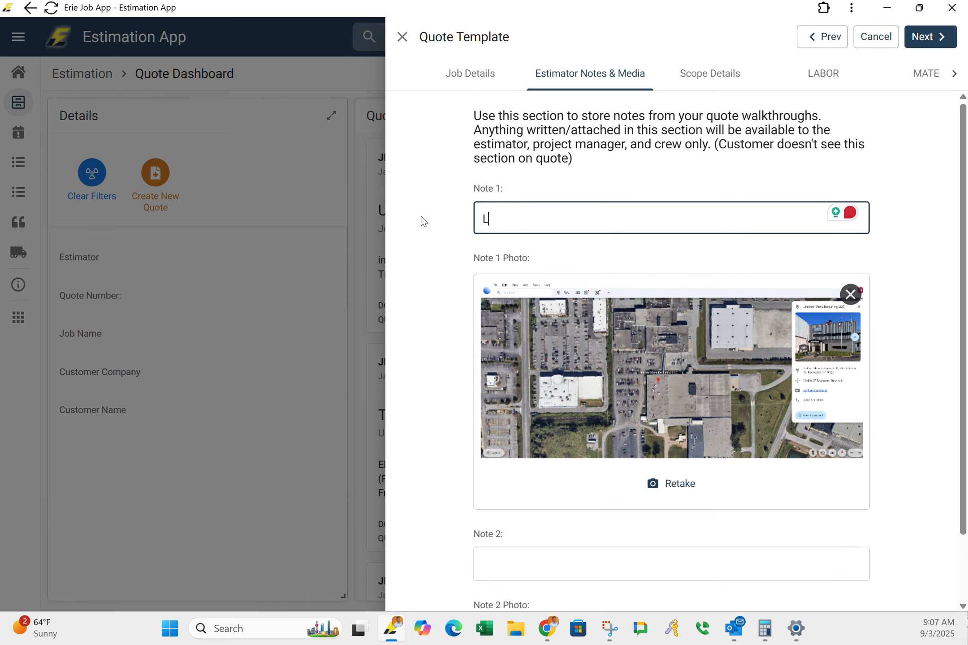
pyautogui.write('ocation of Job Site')
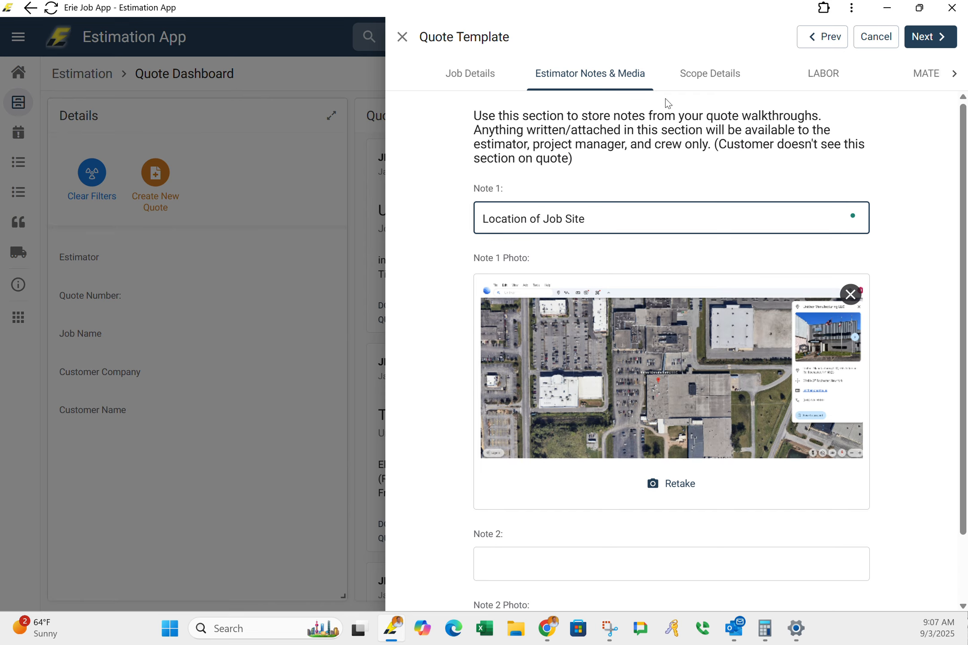
# In the scope details section, describe the general scope as "Electrical Work for BioChem Lab Renovation RM 3.7524"
pyautogui.click(723, 80)
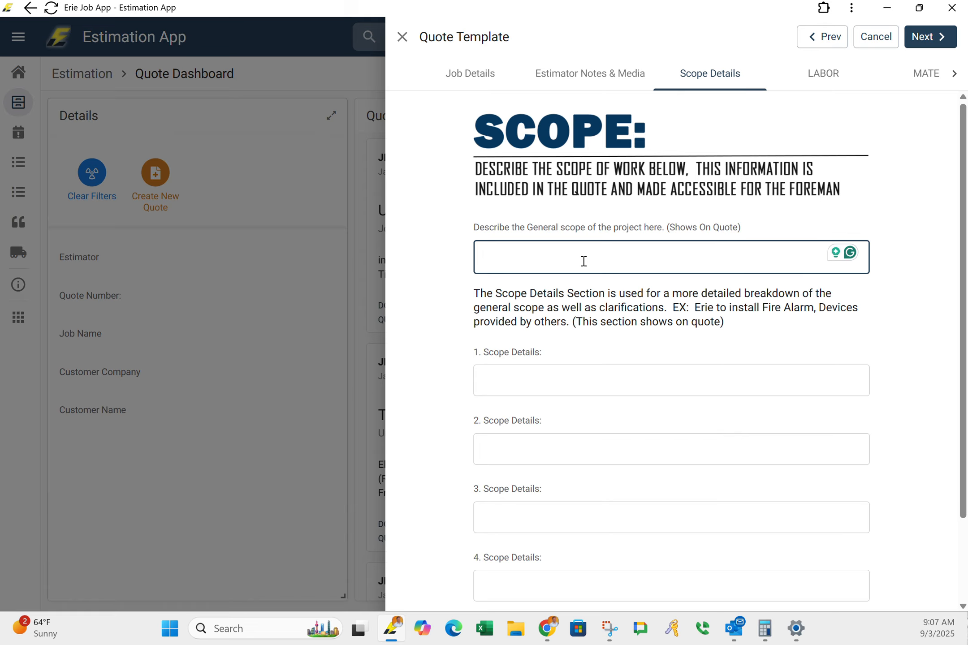
pyautogui.write('El')
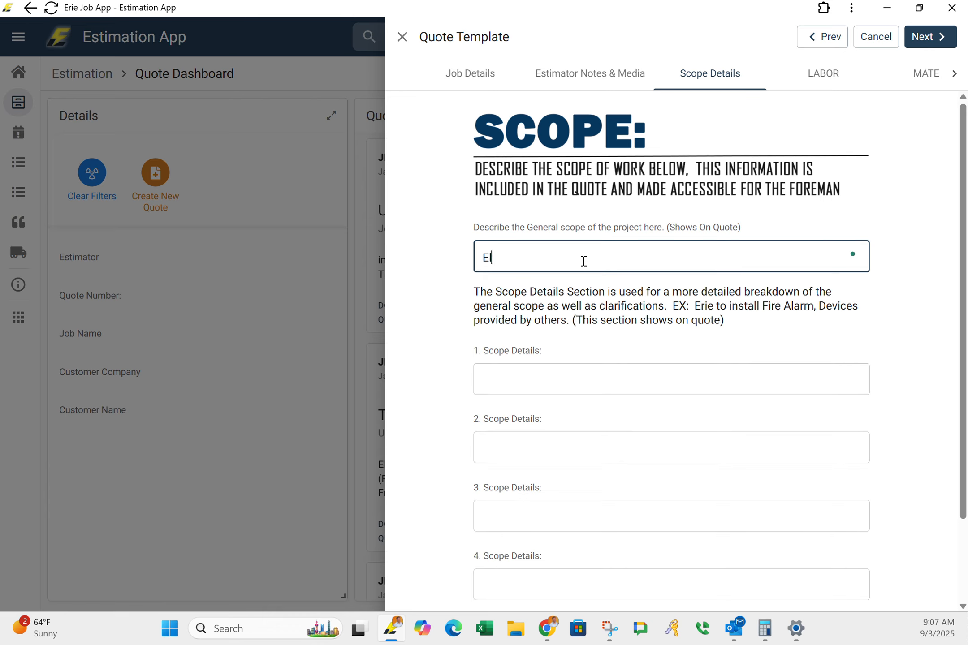
pyautogui.write('ectrical Work for BioC')
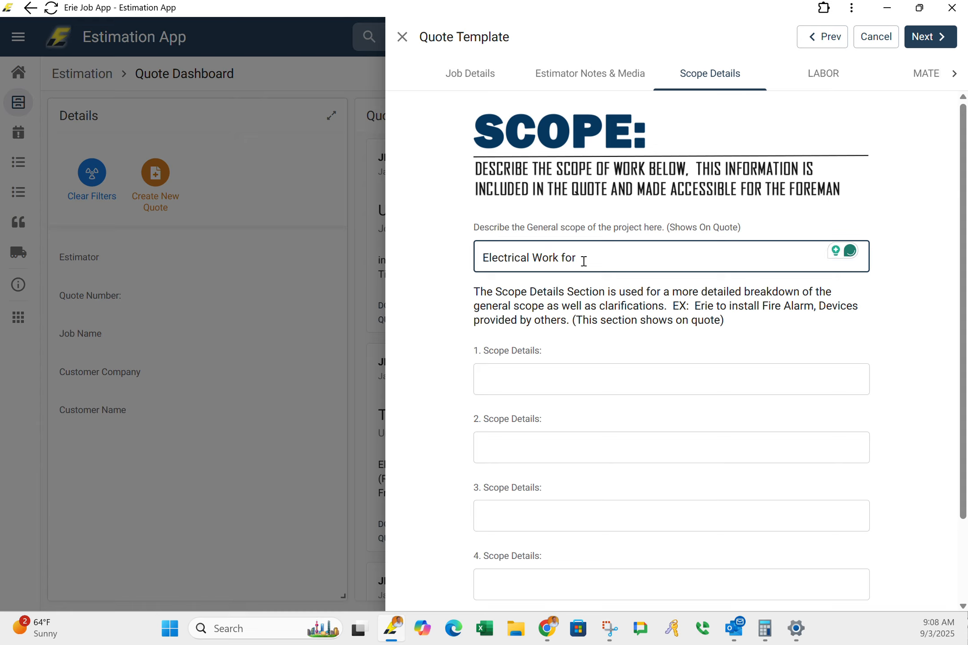
pyautogui.write('hem Lab Renovation')
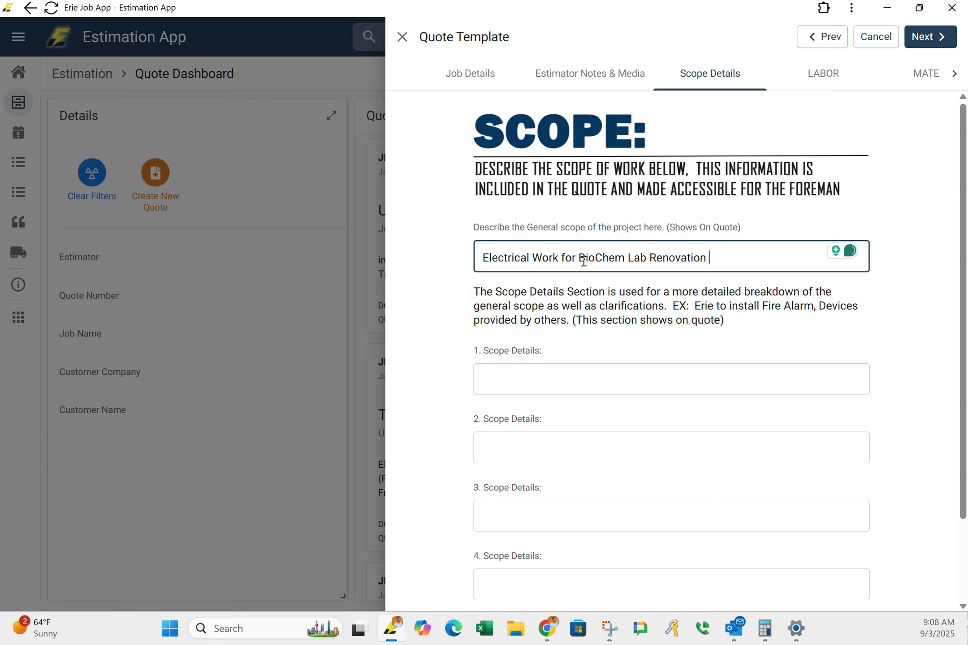
pyautogui.write(' RM 3.7524')
# Enter "Providing and Installing 42 - 2' RAB Strip Lights" as scope detail 1
pyautogui.click(553, 372)
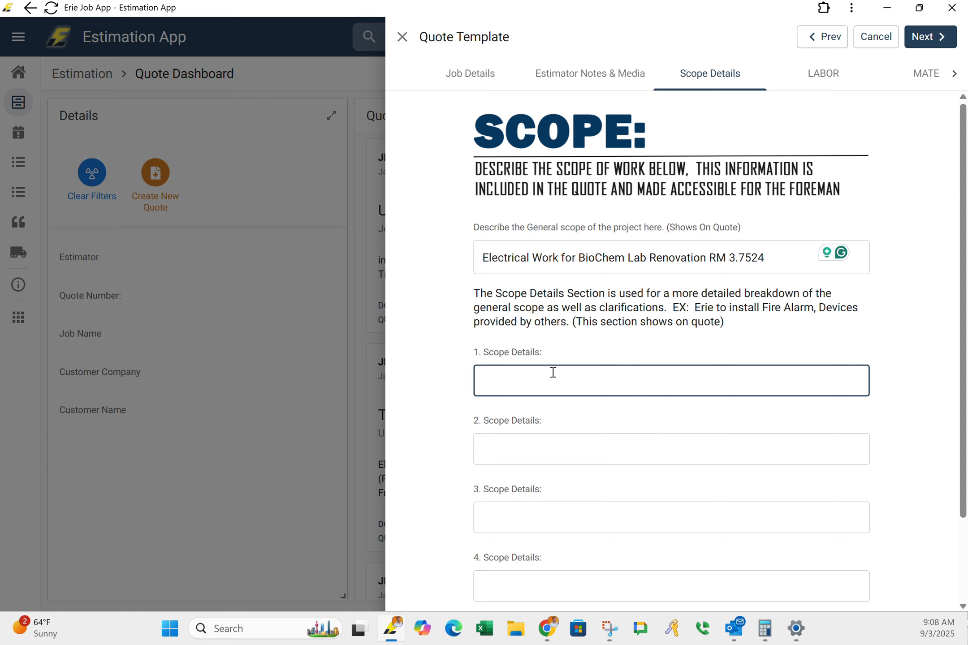
pyautogui.write('Providing and Installing 42')
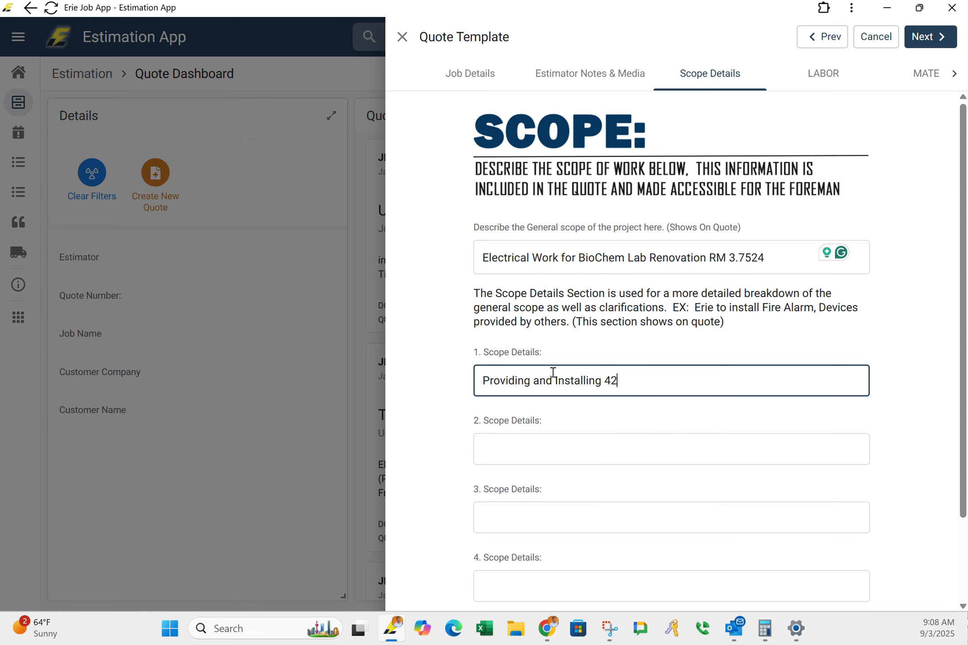
pyautogui.write(' 2')
pyautogui.press('Left')
pyautogui.press('BackSpace')
pyautogui.write('-')
pyautogui.press('Left')
pyautogui.press('Right')
pyautogui.write('RAB Strip Lights')
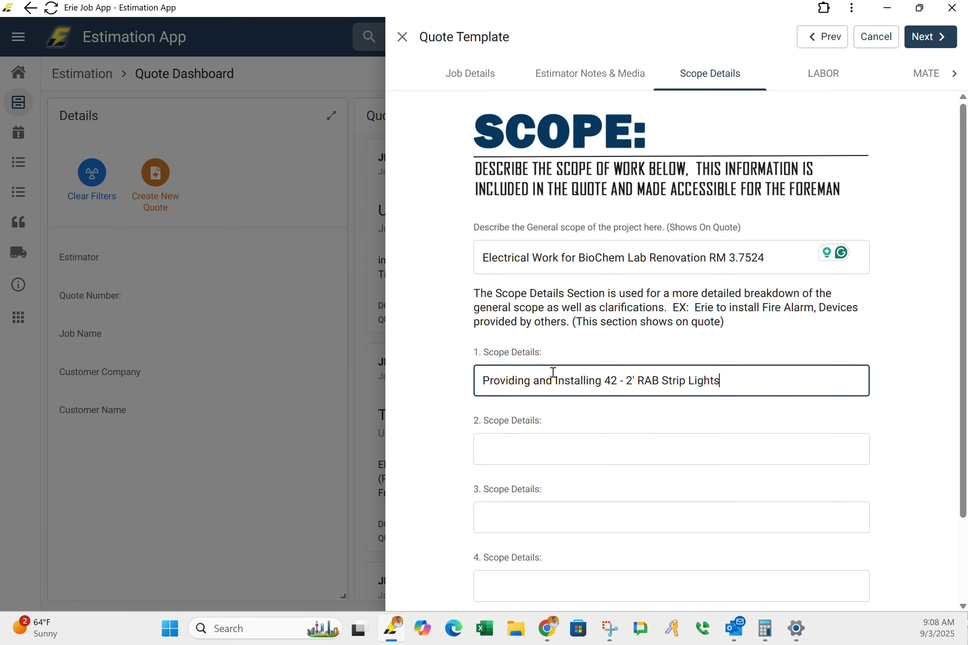
# Enter "Slide Dimmers for the Above listed lights" as scope detail 2
pyautogui.click(524, 452)
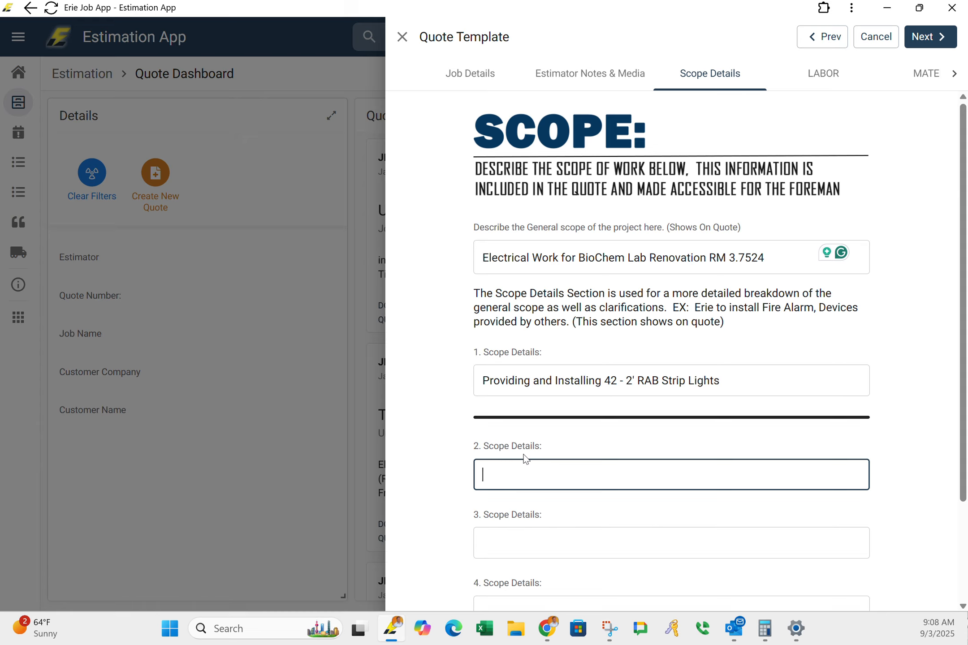
pyautogui.write('Slide Dimmers for the Ab')
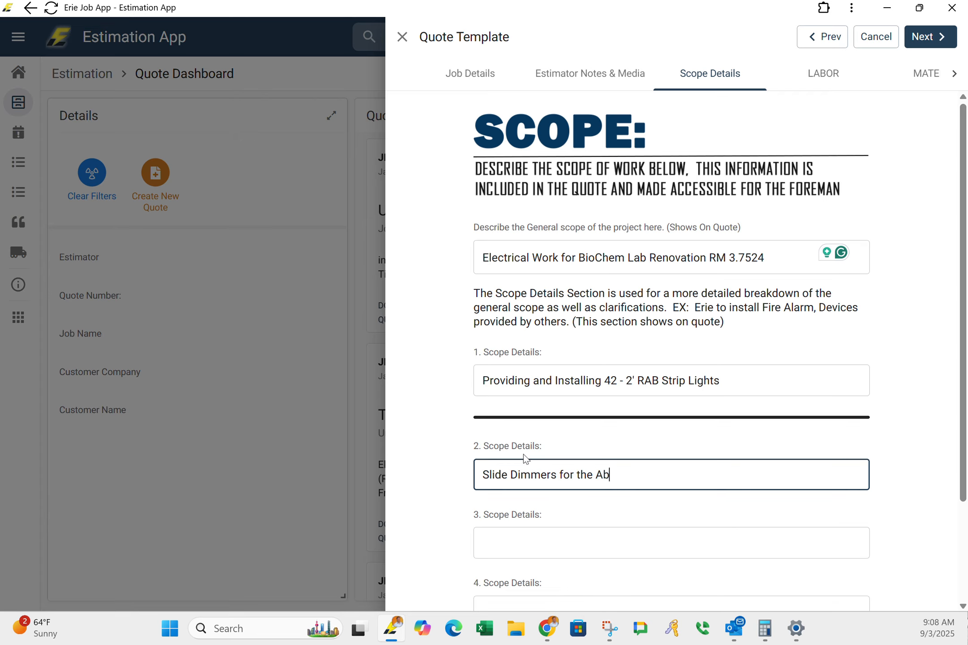
pyautogui.write('ove listed lights')
# Review the general scope and all scope detail entries of the quote
pyautogui.scroll(-3, 797, 382)
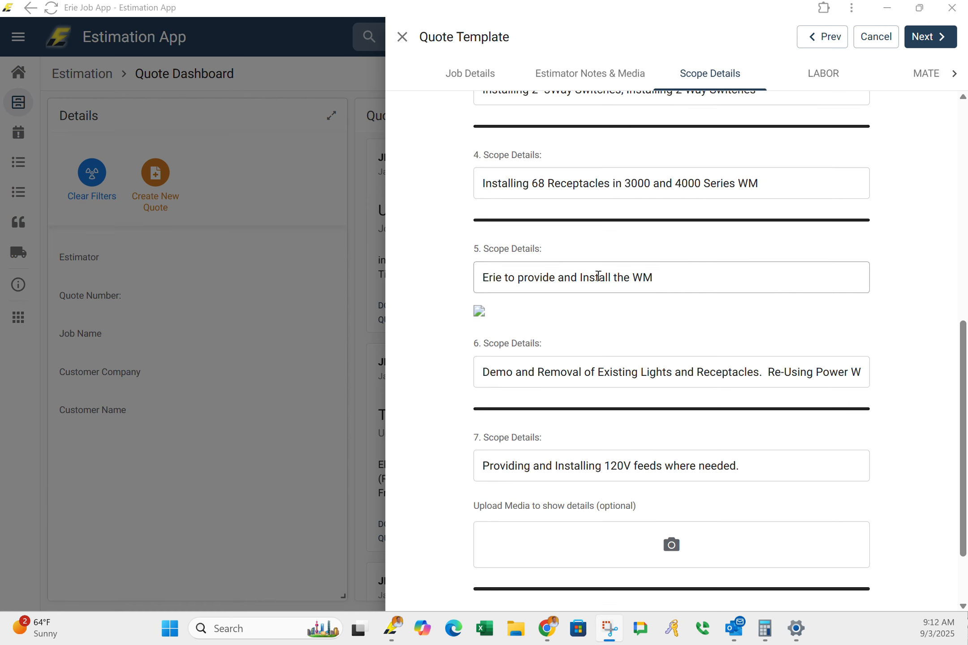
pyautogui.scroll(2, 648, 350)
pyautogui.scroll(8, 645, 343)
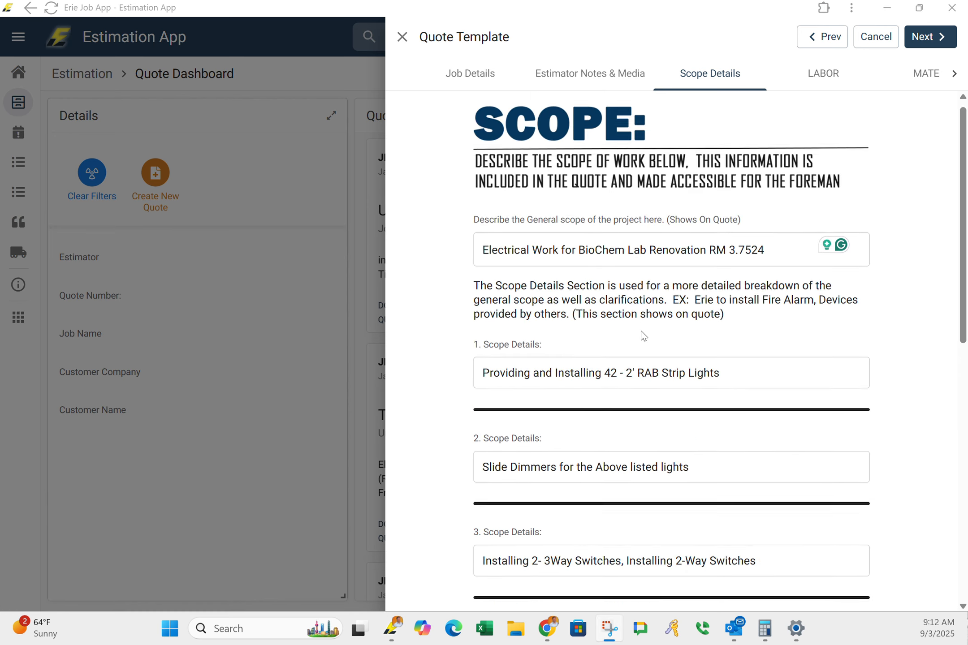
pyautogui.scroll(-10, 642, 335)
pyautogui.scroll(-2, 642, 341)
pyautogui.scroll(9, 642, 358)
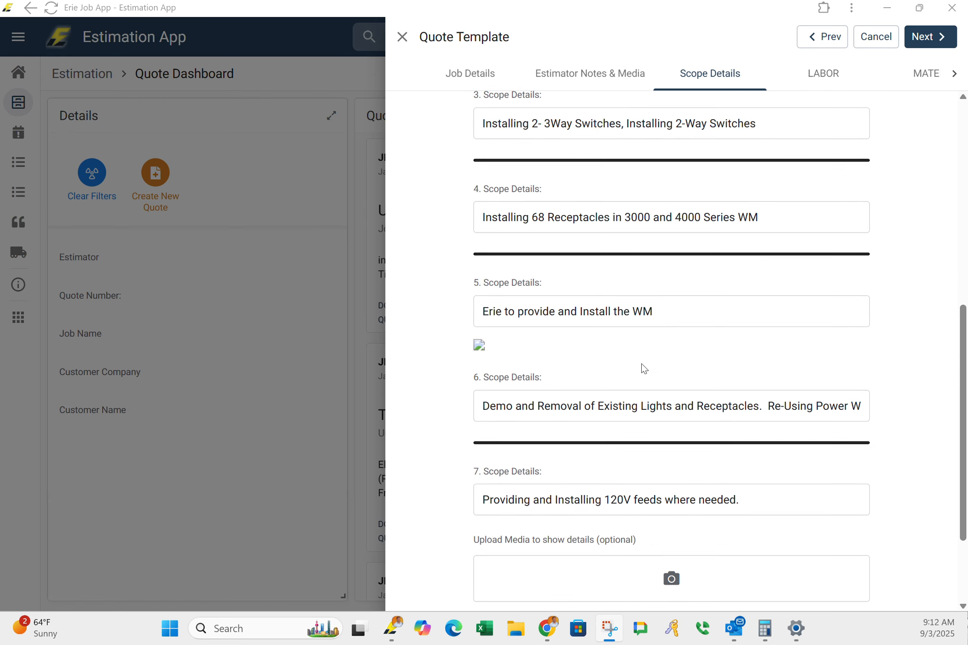
pyautogui.scroll(2, 645, 268)
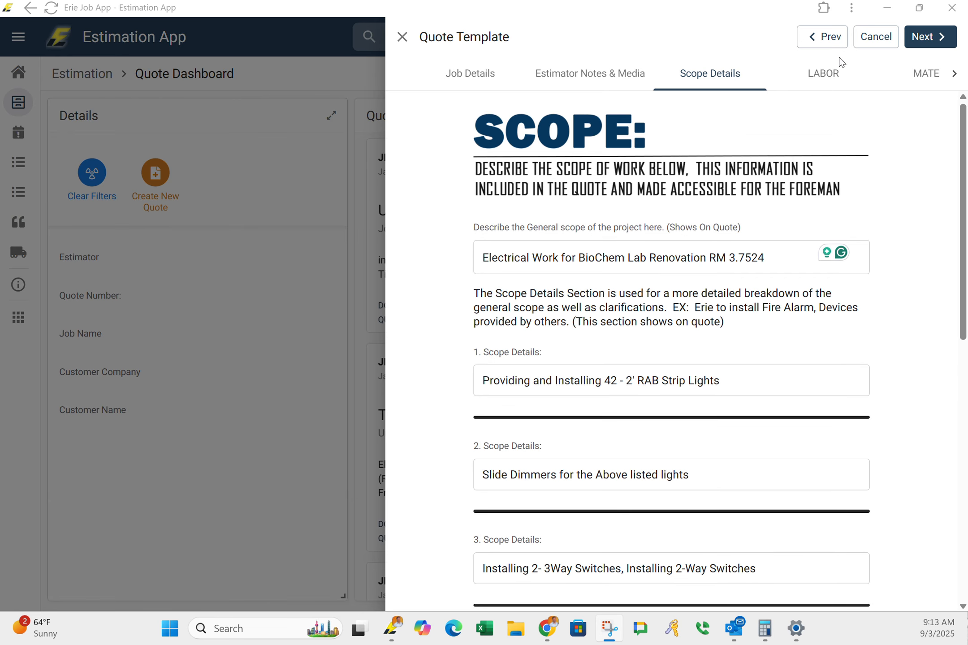
# In the labor section, choose Local 86 and select shift A for Classification 1
pyautogui.click(829, 86)
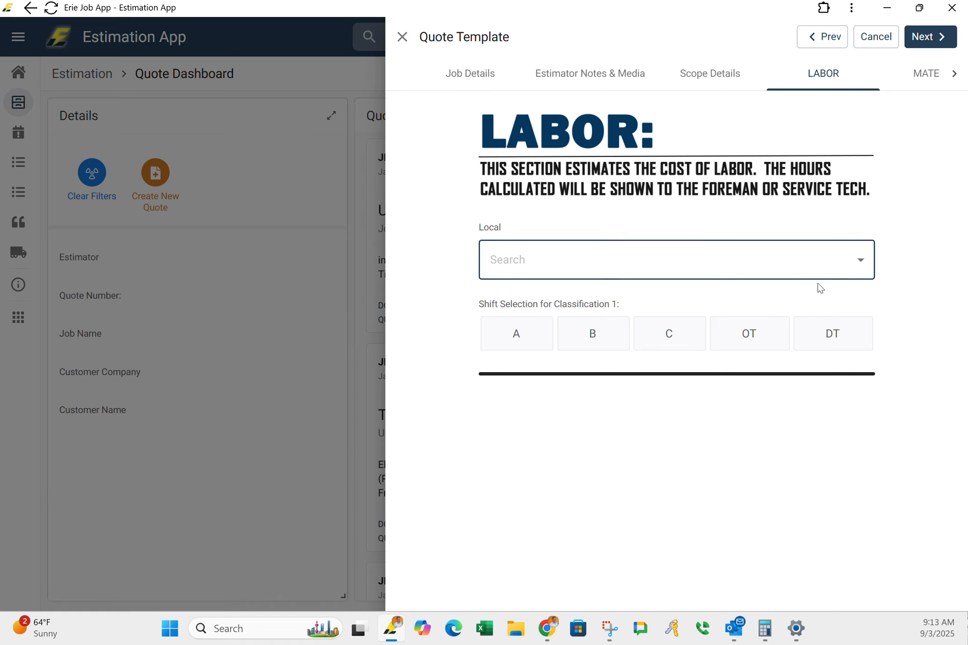
pyautogui.click(860, 260)
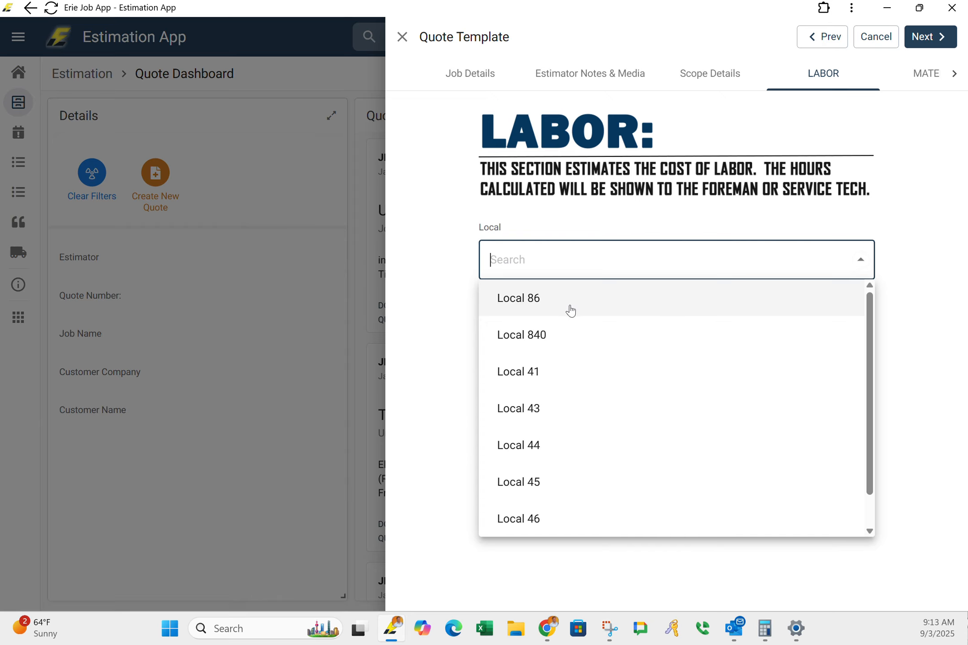
pyautogui.click(570, 310)
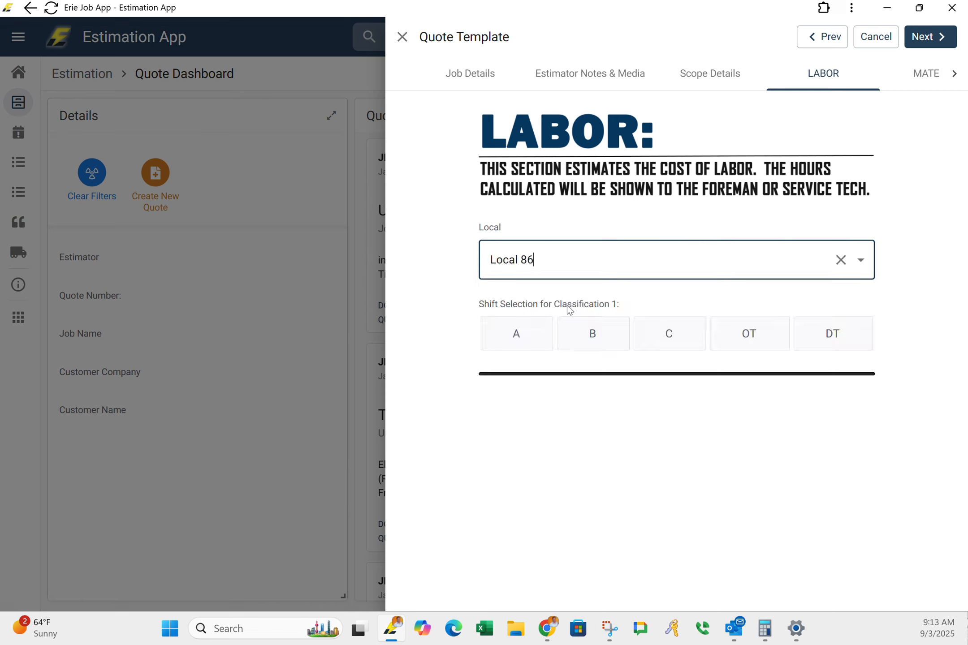
pyautogui.click(517, 332)
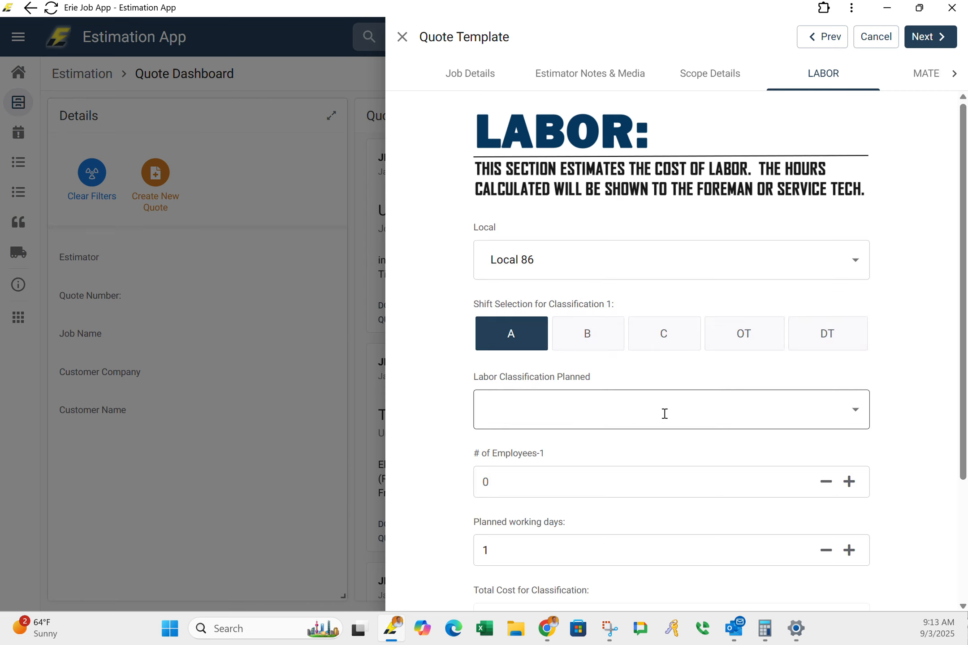
# Set the planned labor classification to Service Tech with 1 employee for Classification 1
pyautogui.click(528, 400)
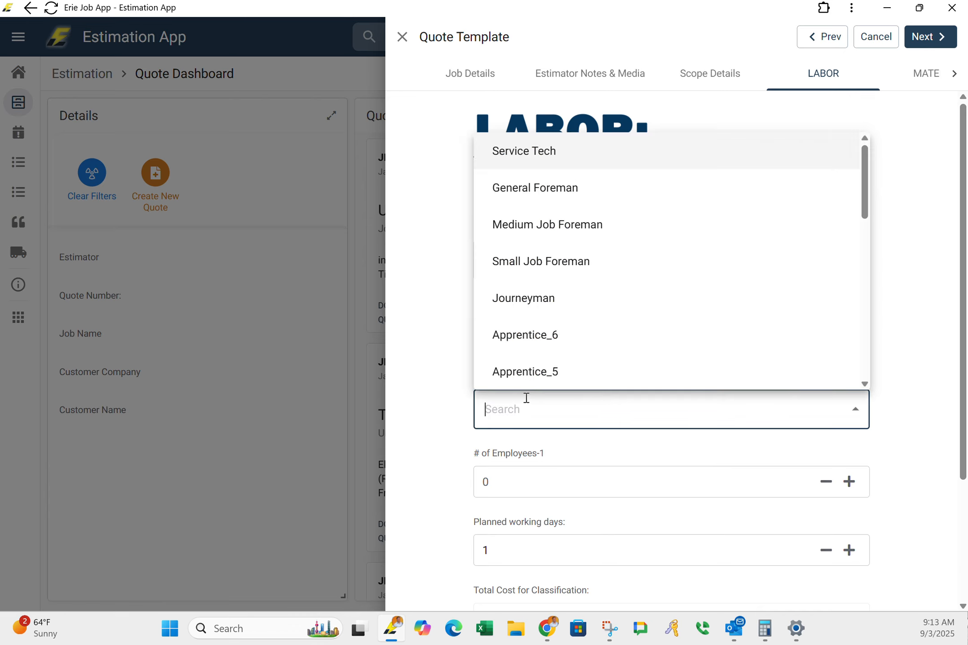
pyautogui.scroll(-5, 501, 253)
pyautogui.scroll(5, 512, 319)
pyautogui.click(436, 390)
pyautogui.click(509, 410)
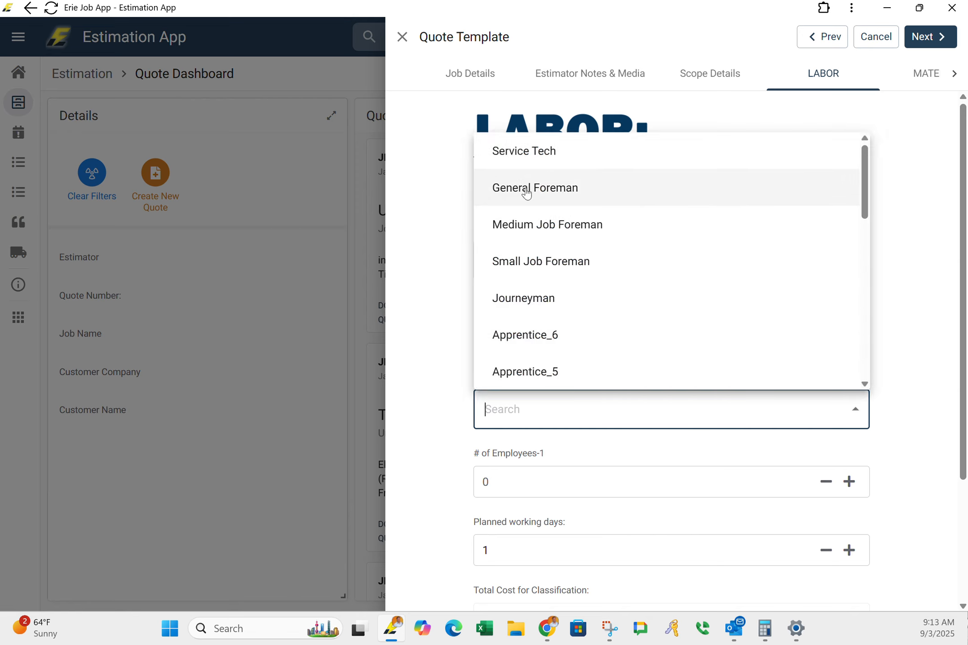
pyautogui.click(546, 157)
pyautogui.scroll(-4, 779, 449)
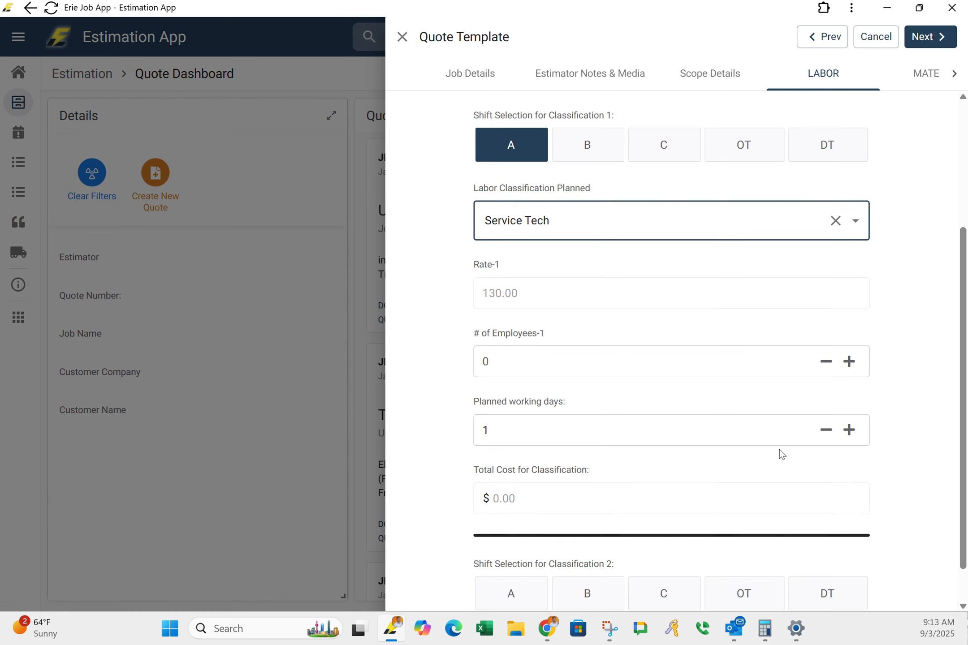
pyautogui.click(849, 362)
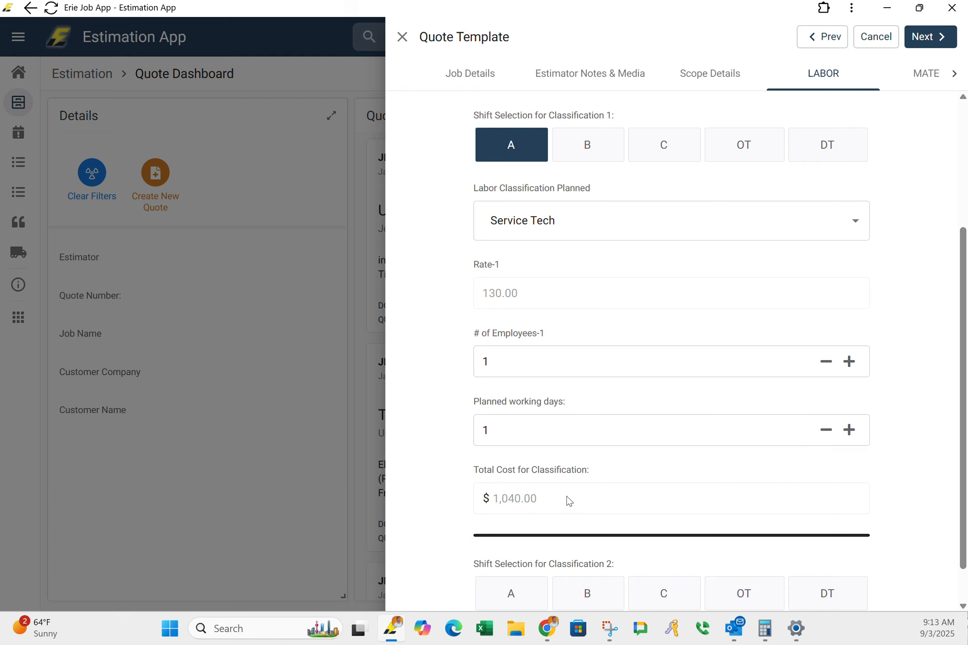
# Change the planned labor classification of Classification 1 to Small Job Foreman
pyautogui.scroll(-1, 551, 464)
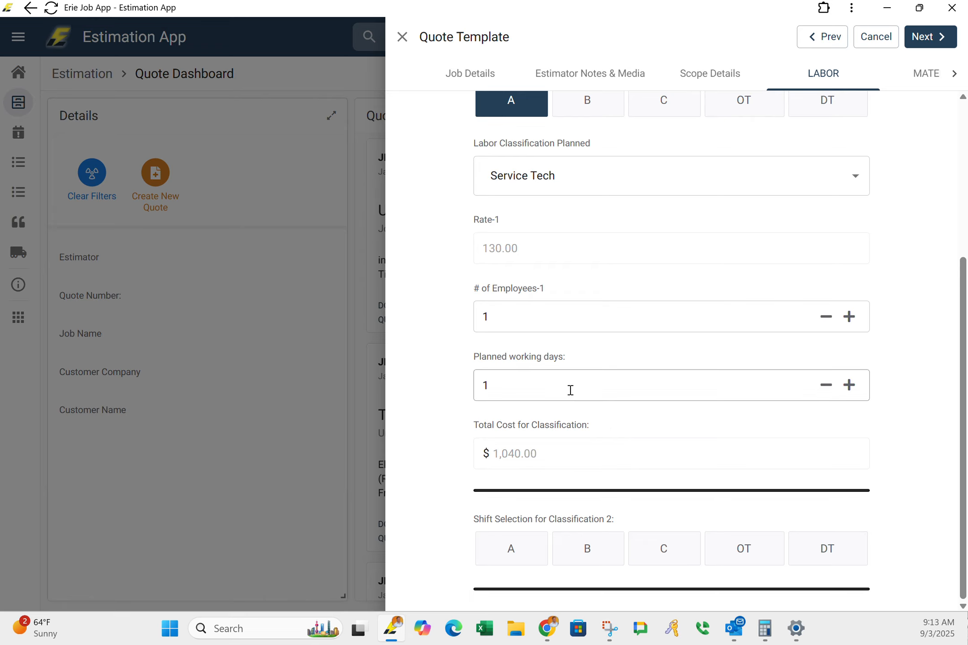
pyautogui.scroll(2, 570, 390)
pyautogui.click(856, 273)
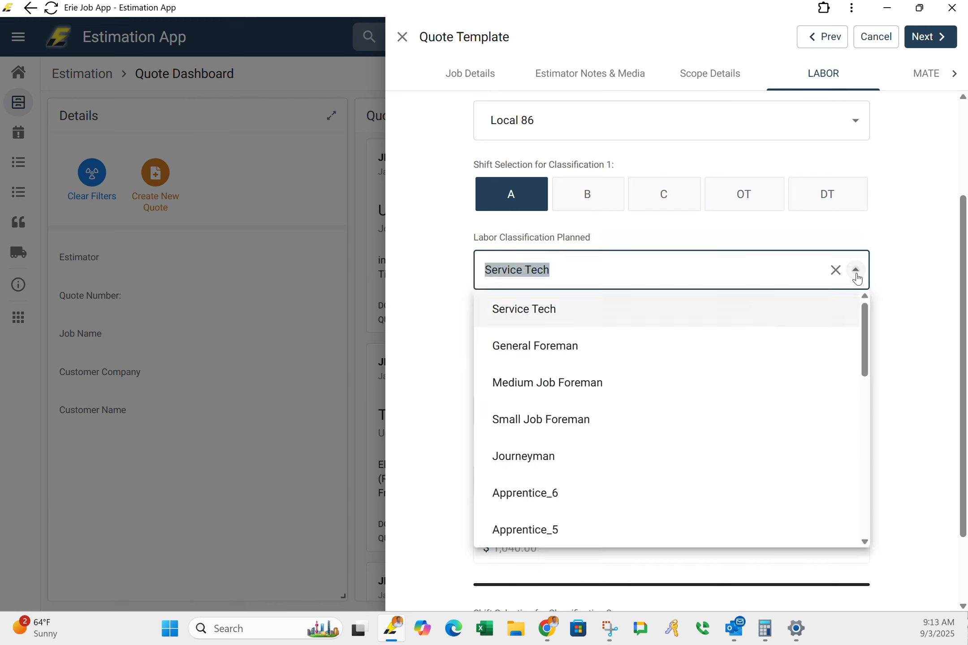
pyautogui.click(530, 450)
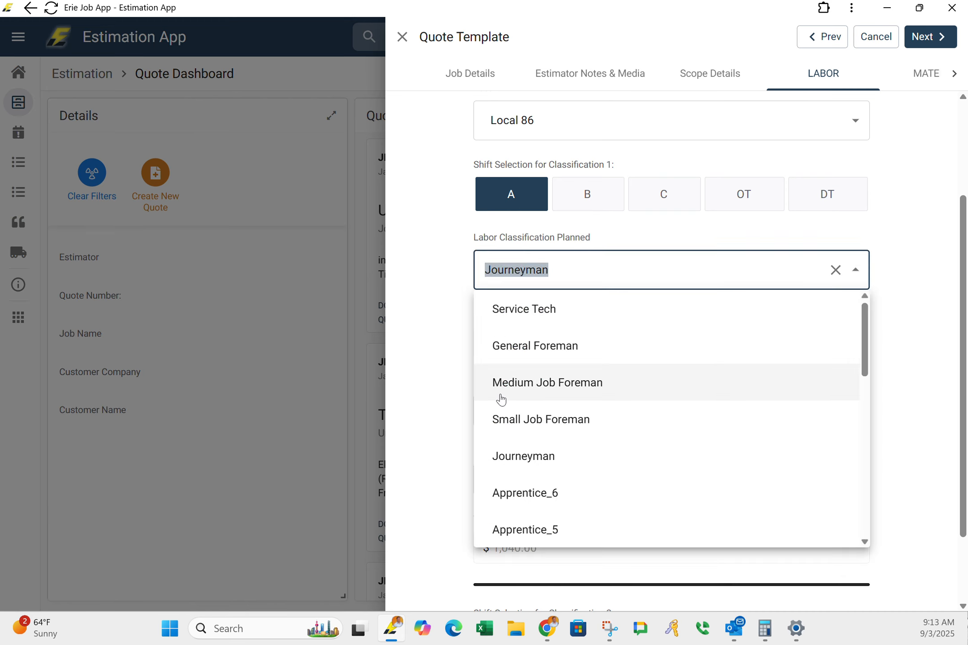
pyautogui.click(493, 417)
# Select shift A for Classification 2
pyautogui.scroll(-2, 421, 432)
pyautogui.click(486, 563)
pyautogui.scroll(-6, 544, 522)
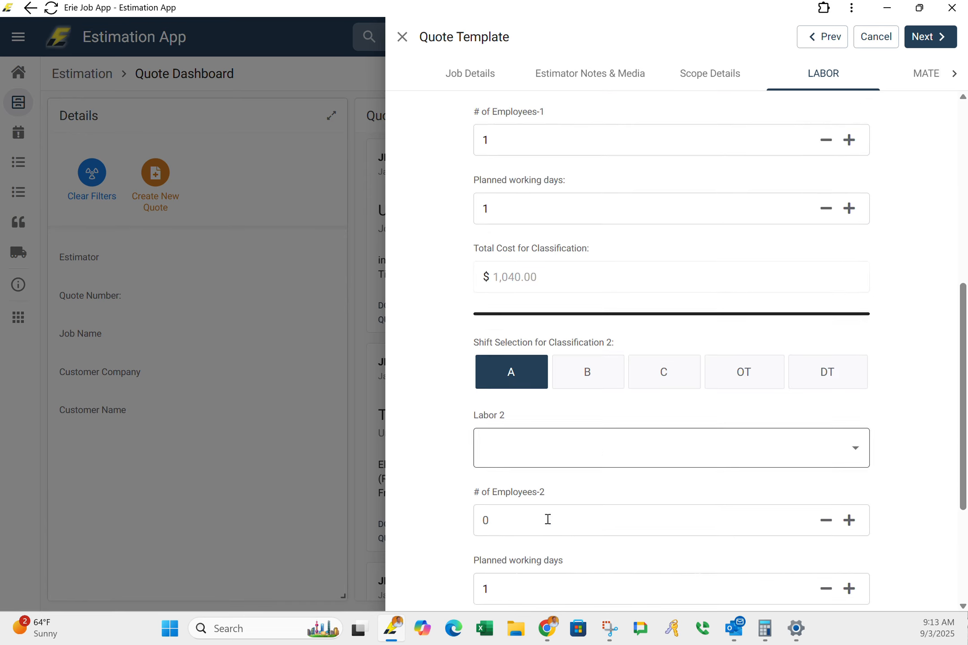
# Set Labor 2 to Journeyman with 1 employee for Classification 2
pyautogui.click(862, 348)
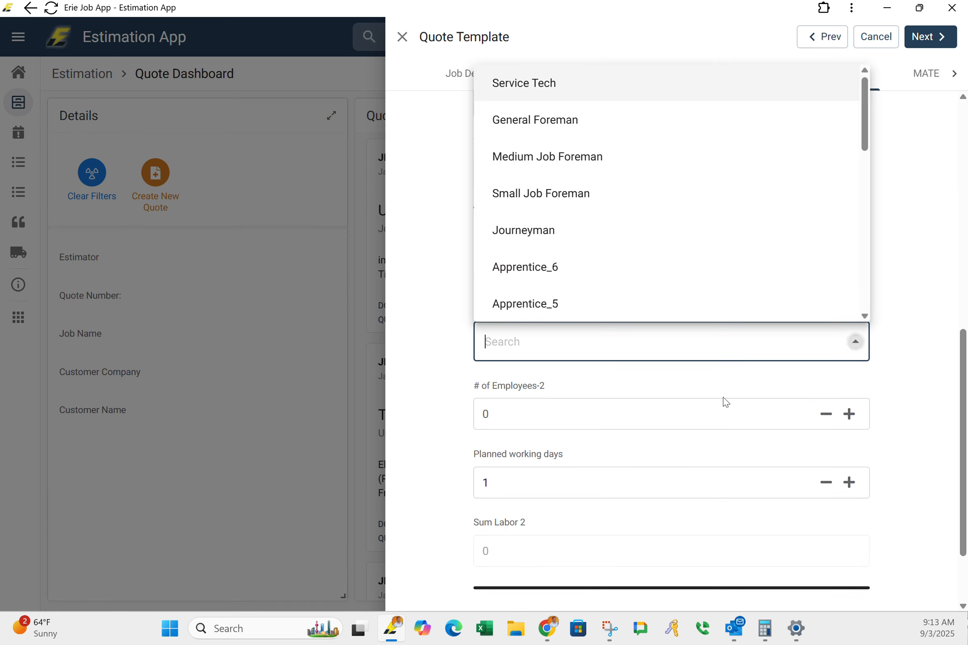
pyautogui.click(542, 200)
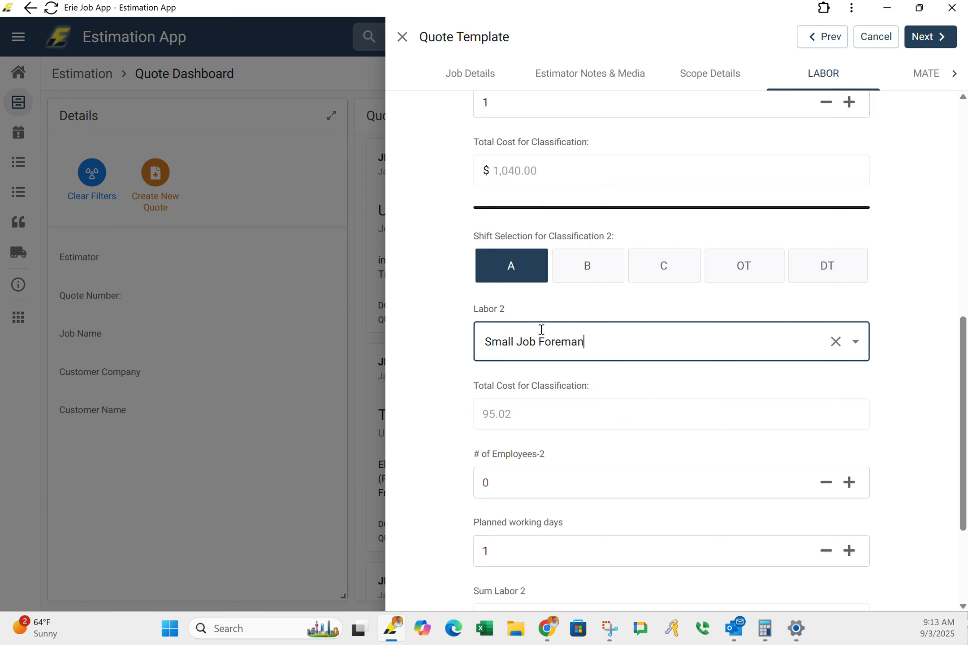
pyautogui.scroll(-4, 541, 329)
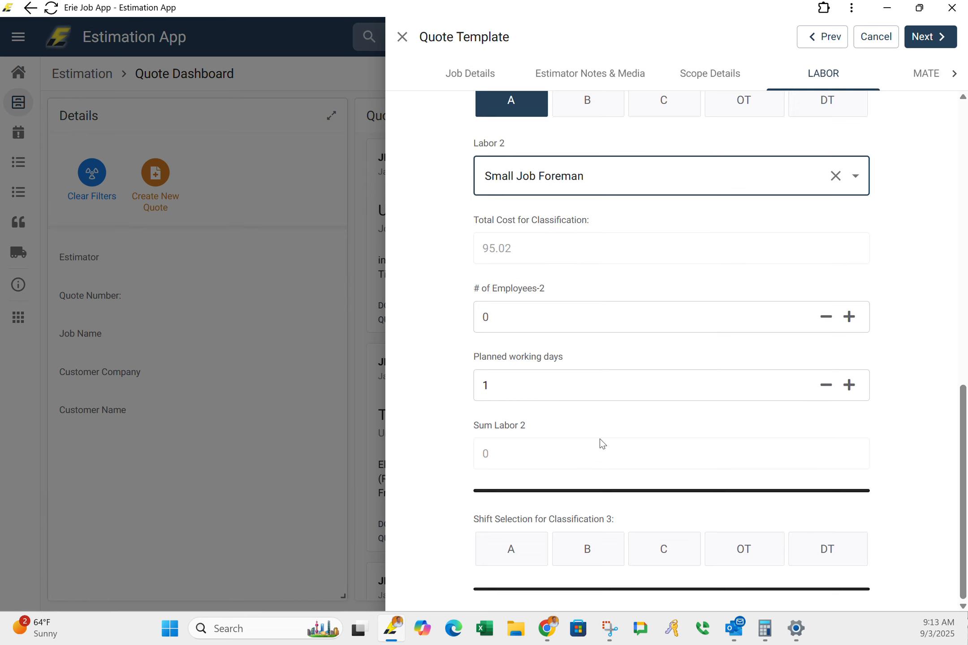
pyautogui.click(853, 176)
pyautogui.click(560, 365)
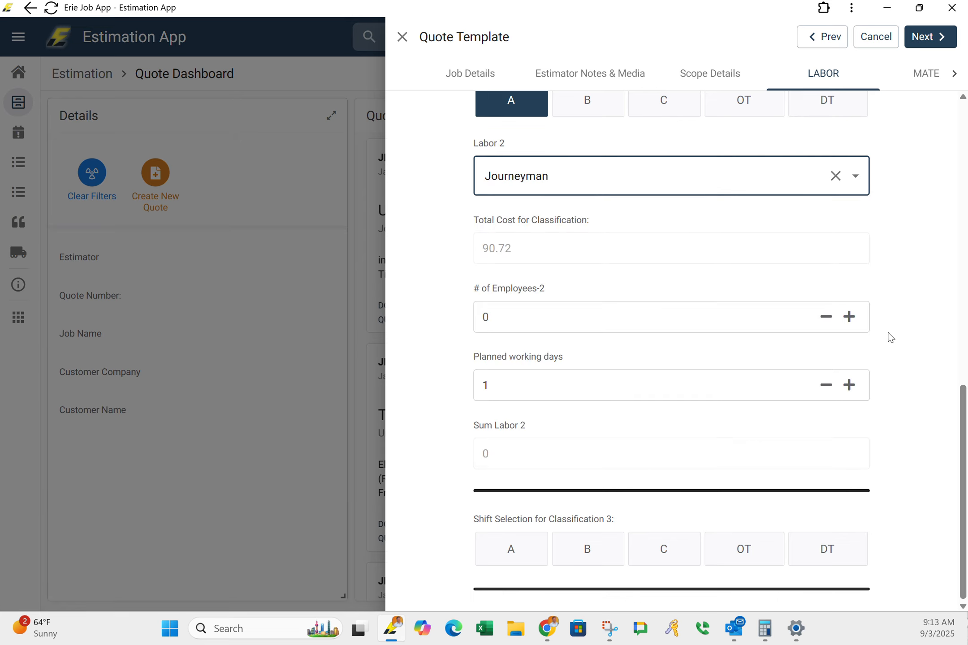
pyautogui.click(846, 317)
# Set the planned working days of Classification 1 to 20
pyautogui.scroll(7, 631, 355)
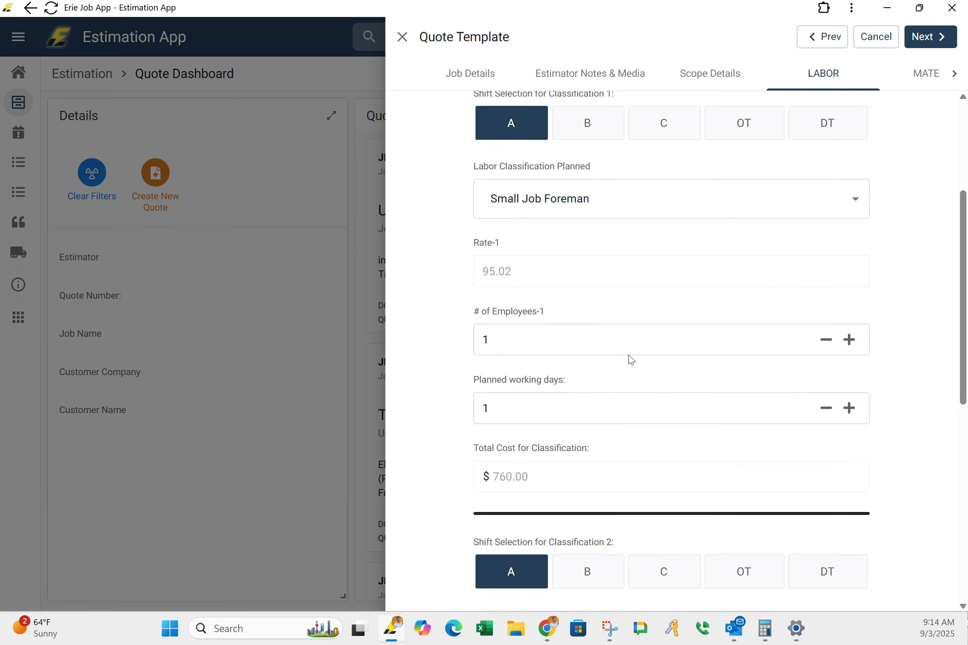
pyautogui.doubleClick(549, 408)
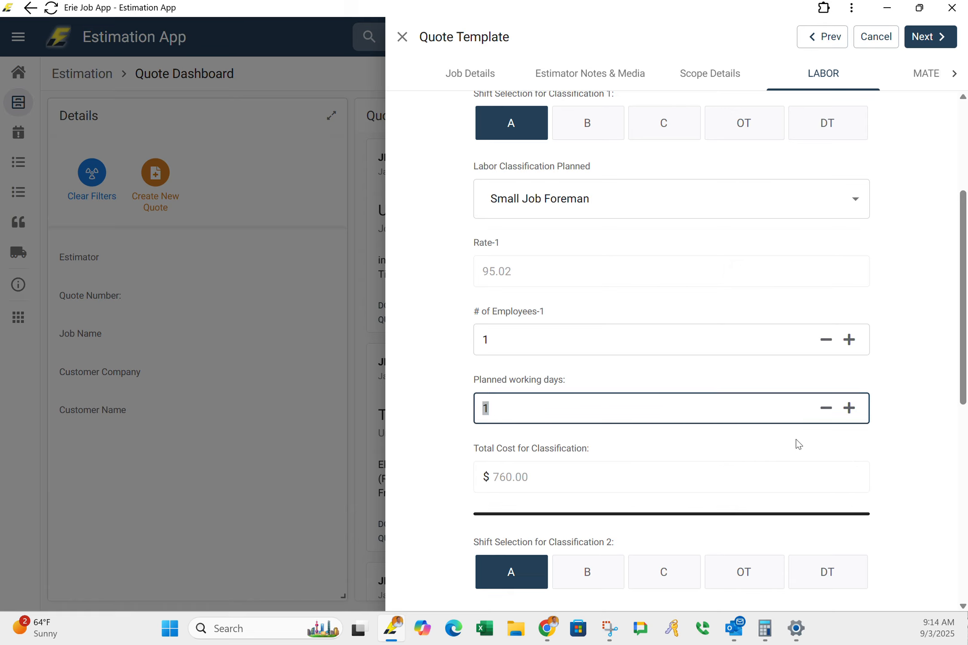
pyautogui.write('2')
pyautogui.click(422, 428)
pyautogui.scroll(-6, 439, 428)
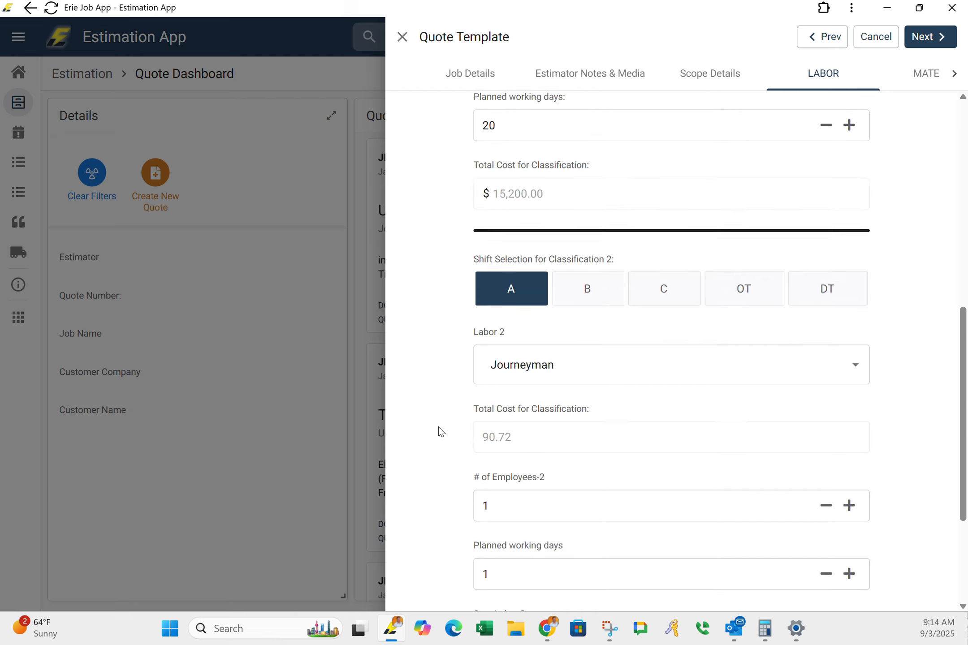
# Set the planned working days of Classification 1 to 15
pyautogui.scroll(4, 488, 466)
pyautogui.doubleClick(546, 314)
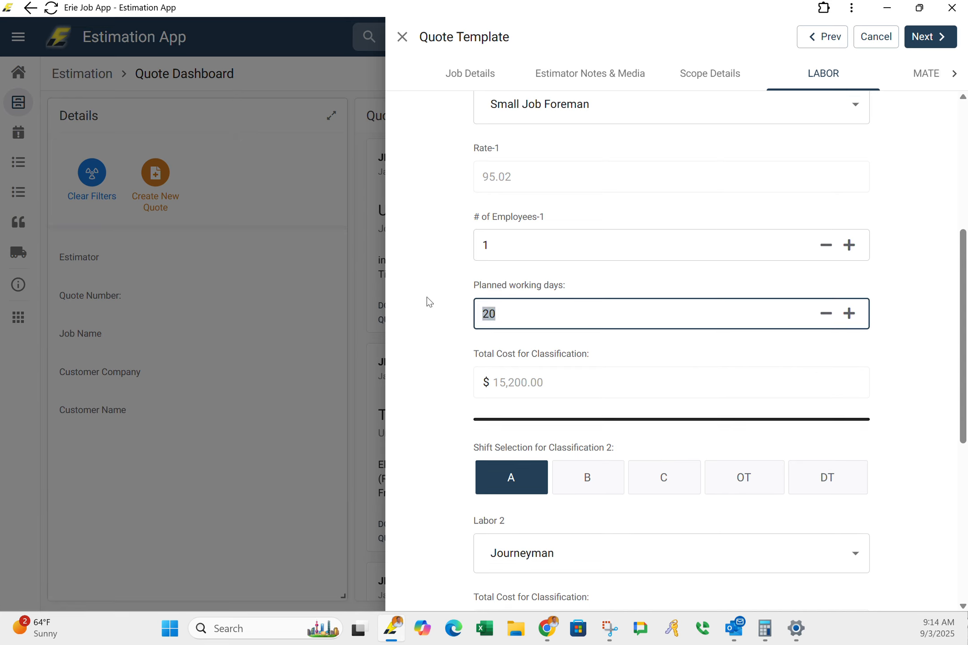
pyautogui.write('15')
pyautogui.click(426, 297)
# Set the planned working days of Classification 2 to 15
pyautogui.scroll(-6, 469, 352)
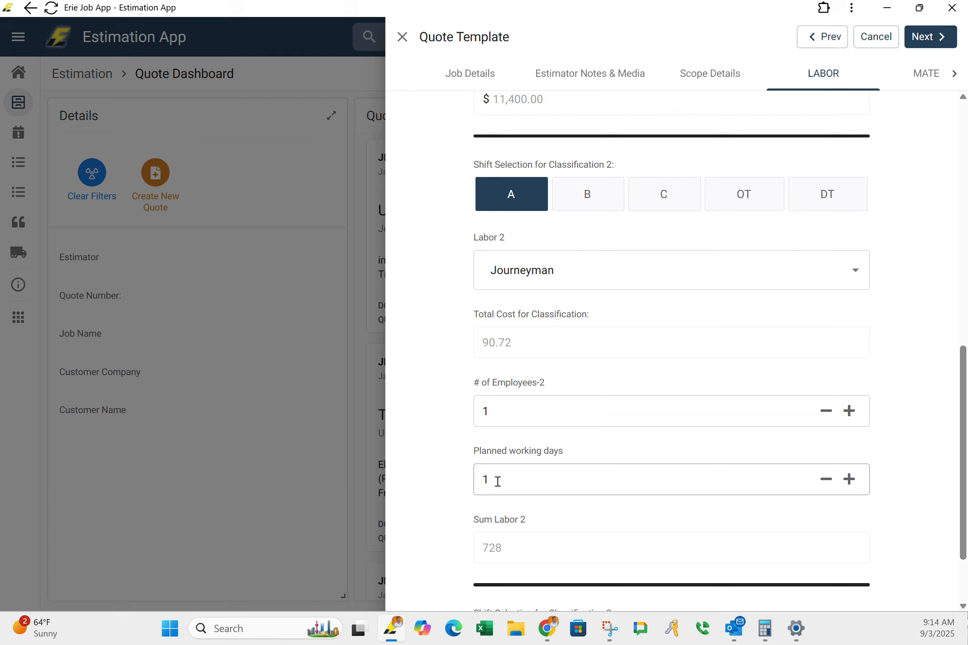
pyautogui.scroll(-2, 503, 478)
pyautogui.click(519, 393)
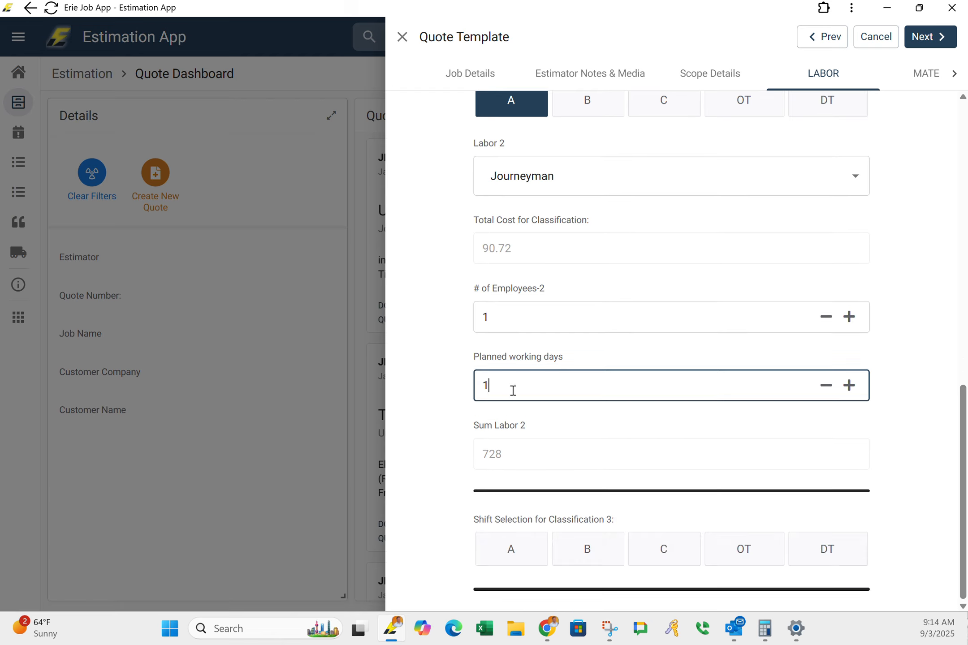
pyautogui.click(439, 388)
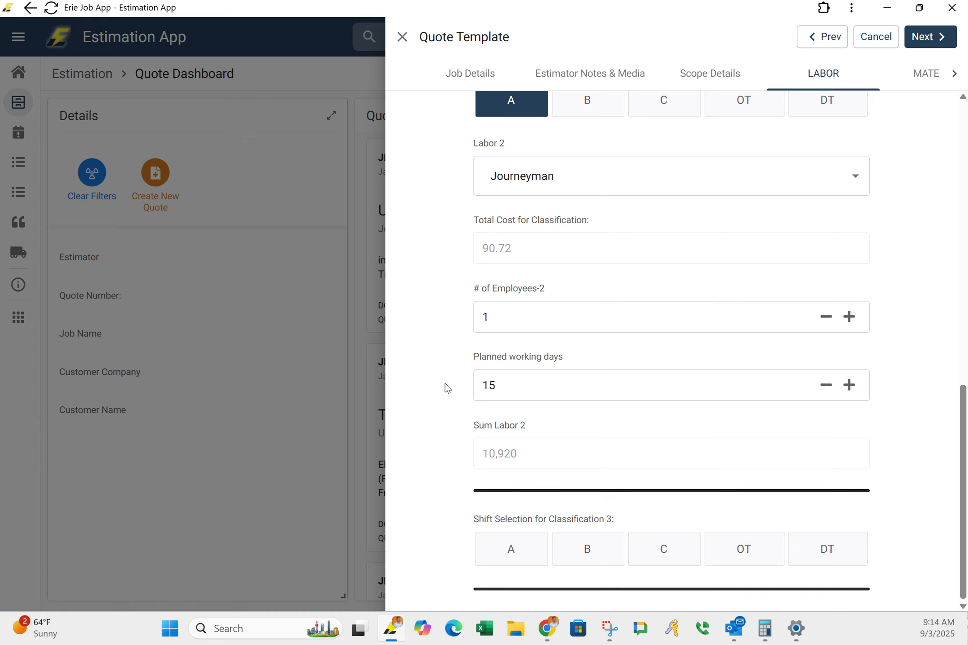
# Review the labor entries and costs for Classifications 1 and 2
pyautogui.scroll(8, 518, 391)
pyautogui.scroll(6, 555, 421)
pyautogui.scroll(-10, 702, 455)
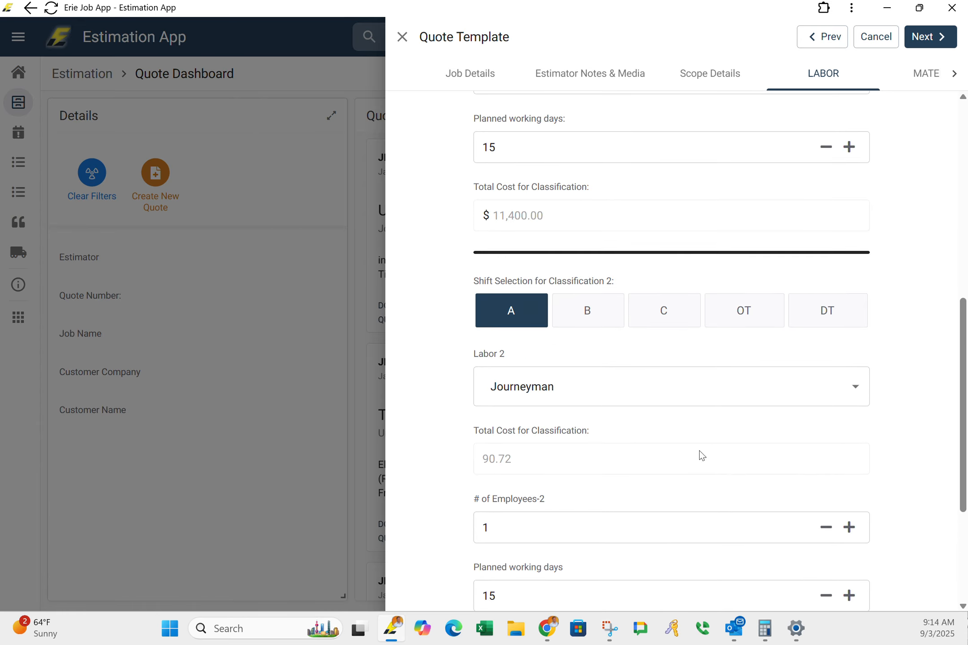
pyautogui.scroll(-4, 702, 455)
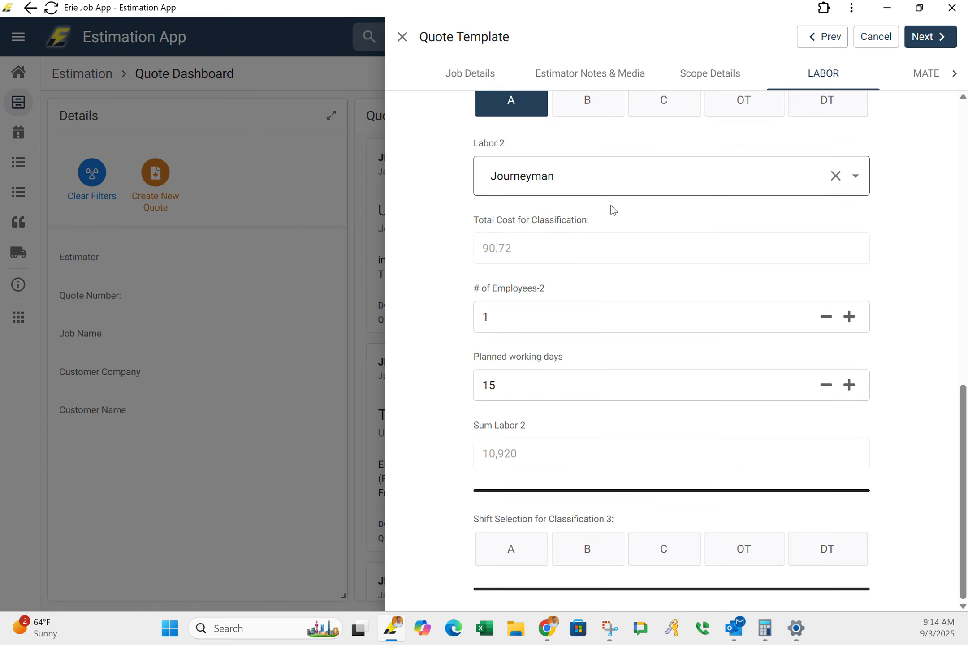
pyautogui.scroll(11, 540, 522)
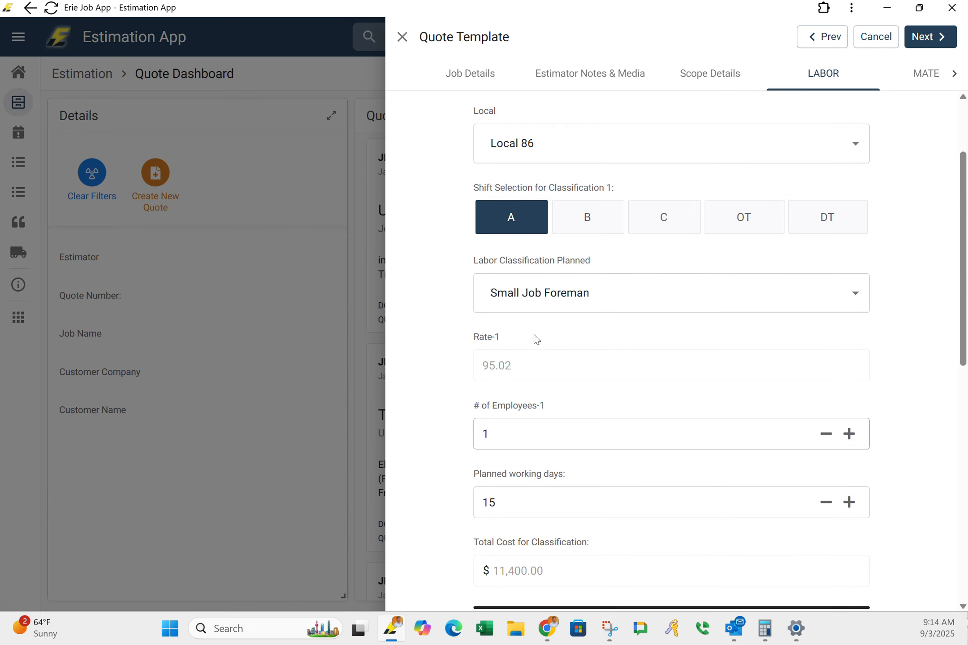
# In the Material section, add the new item "3 way switches" as Material Needed 1
pyautogui.click(924, 83)
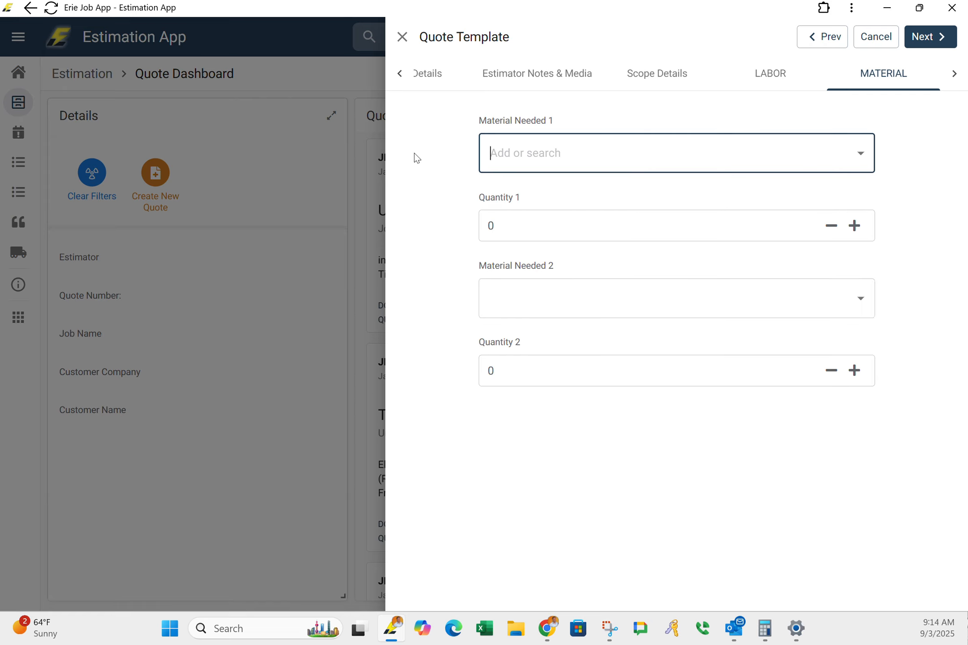
pyautogui.click(514, 161)
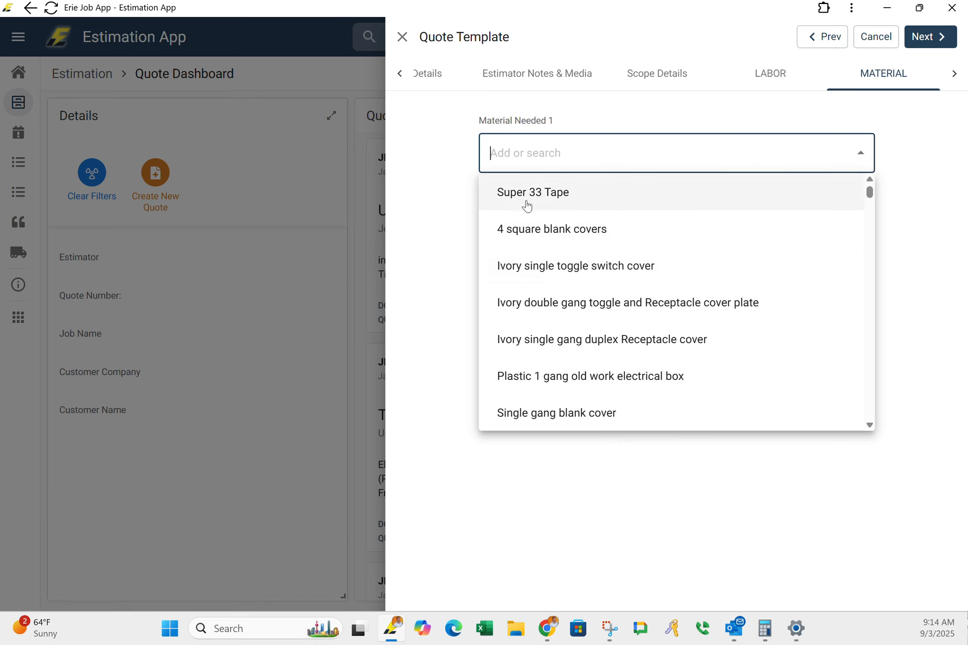
pyautogui.click(529, 154)
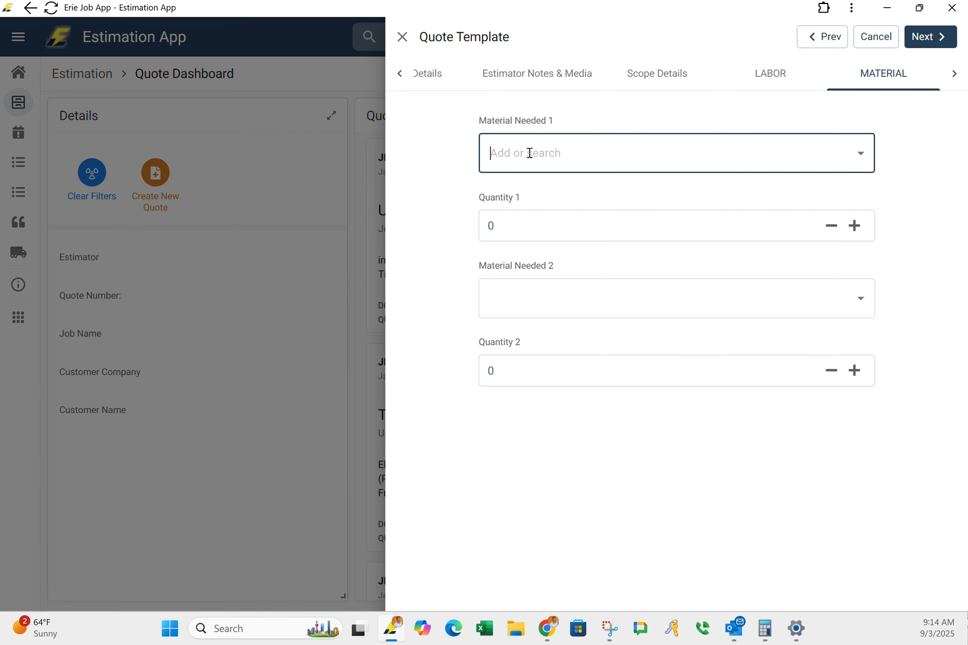
pyautogui.write('2')
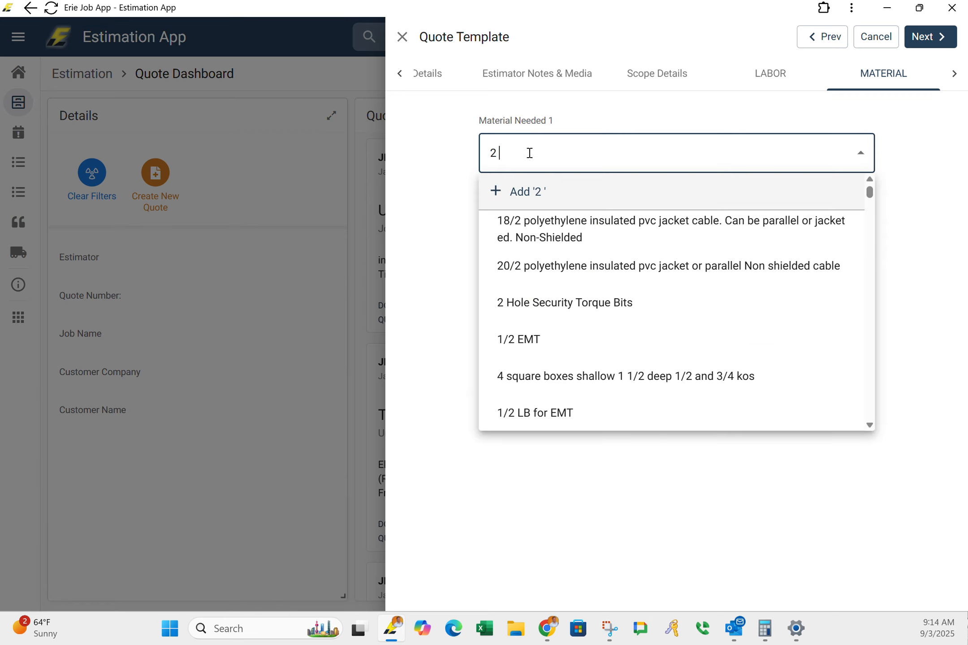
pyautogui.write(' 3-Way')
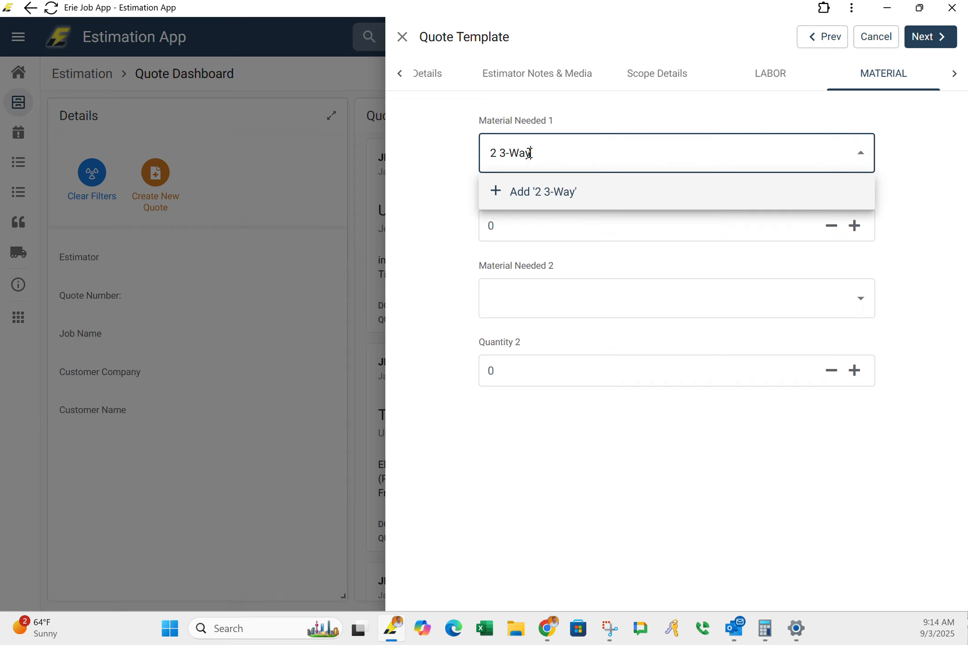
pyautogui.write(' Switches')
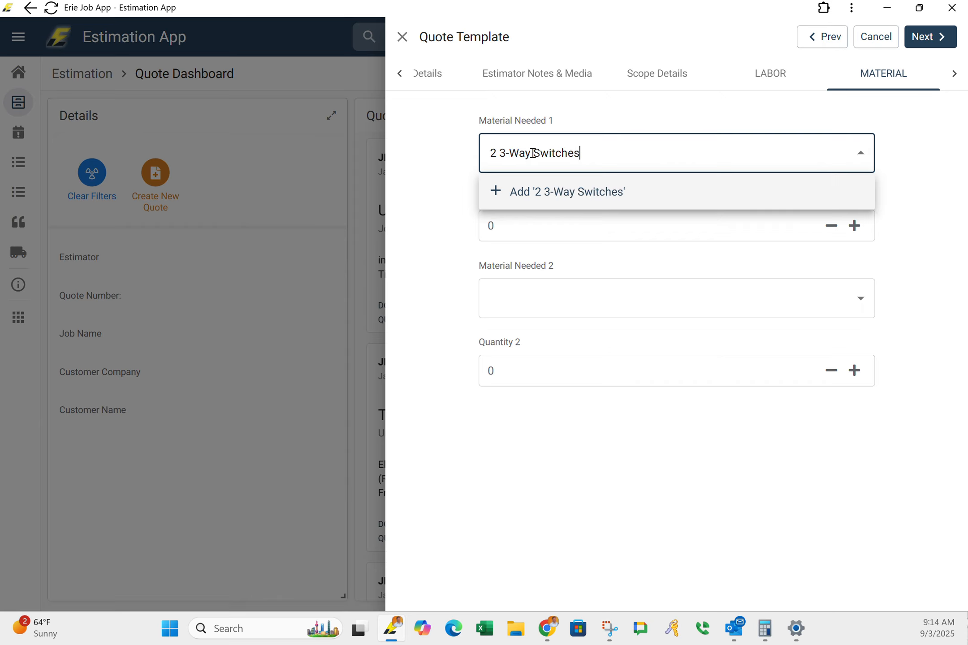
pyautogui.moveTo(603, 157); pyautogui.dragTo(363, 145)
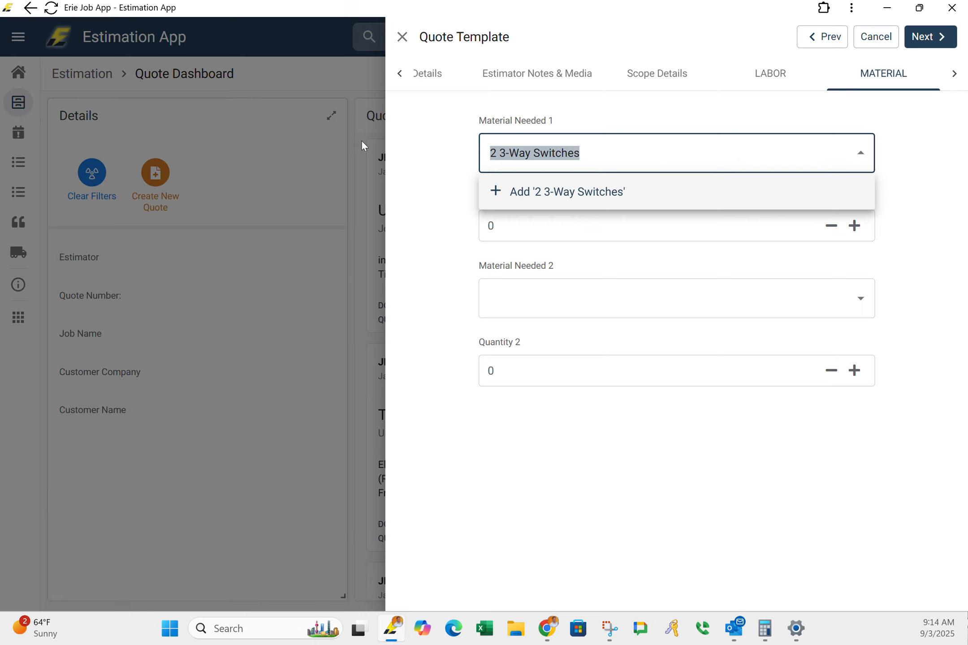
pyautogui.write('3 way swi')
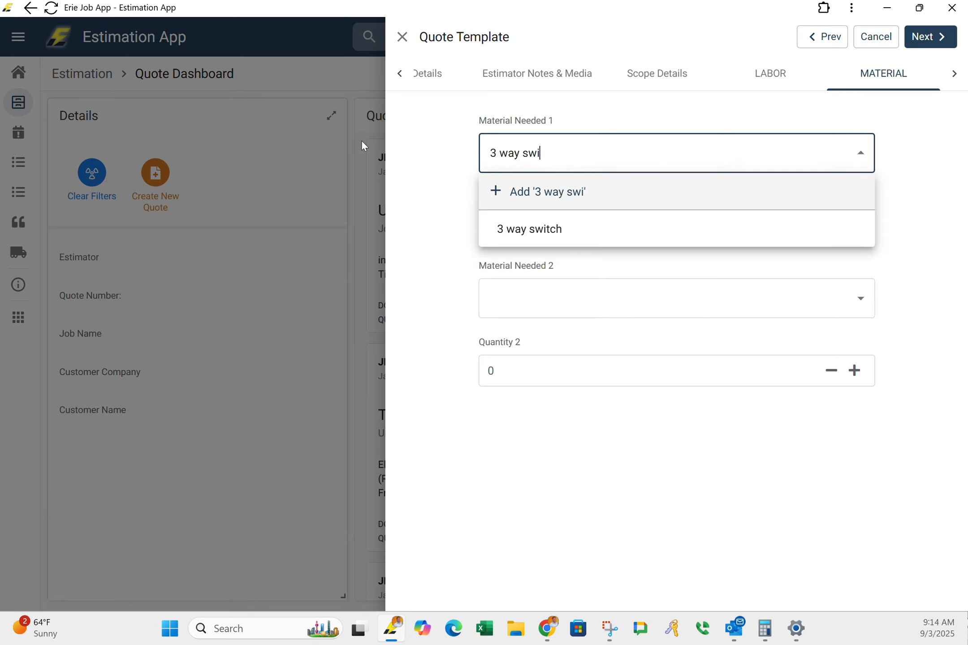
pyautogui.write('tches')
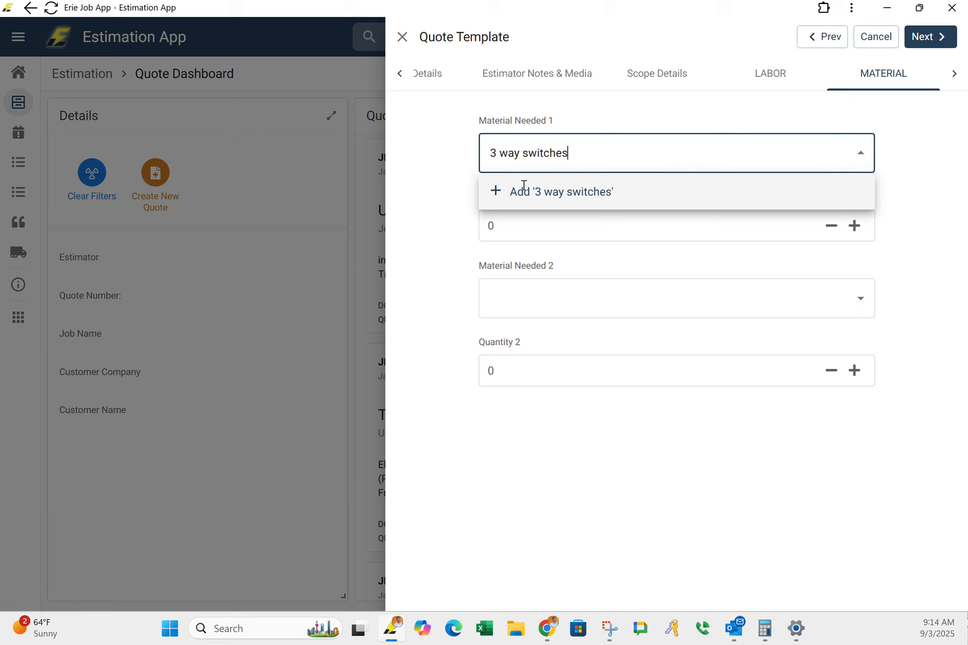
pyautogui.click(538, 193)
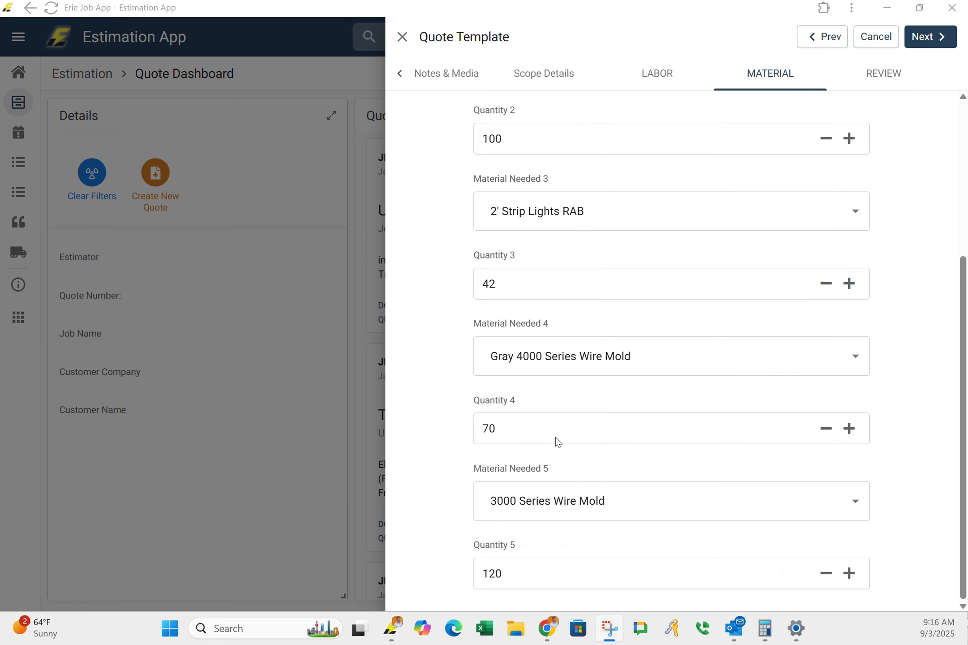
# Review the five materials and their quantities in the Material section
pyautogui.scroll(5, 555, 441)
pyautogui.scroll(-5, 567, 452)
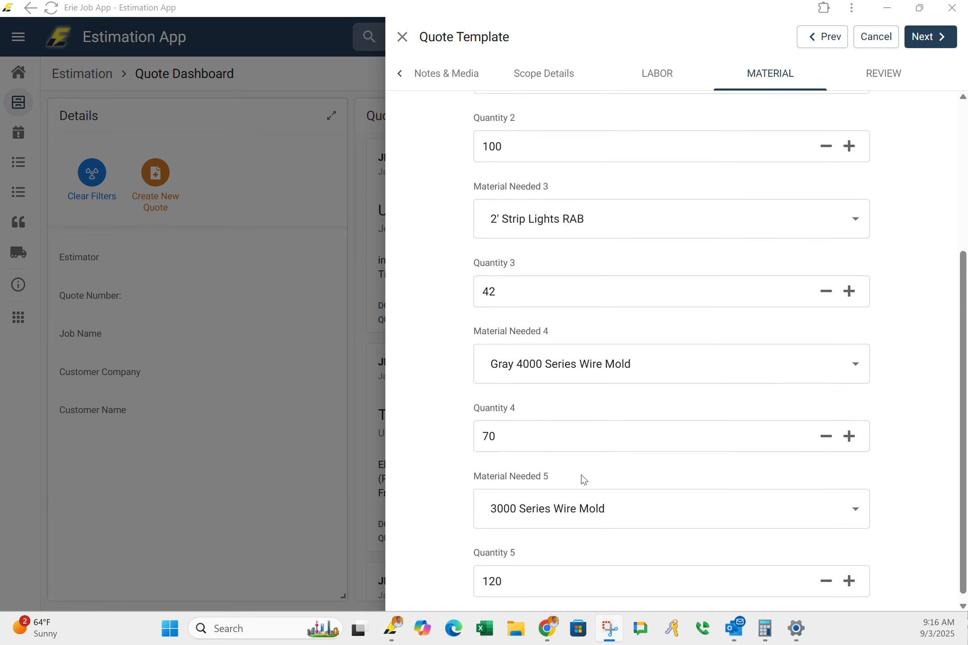
pyautogui.scroll(4, 582, 475)
pyautogui.scroll(1, 614, 451)
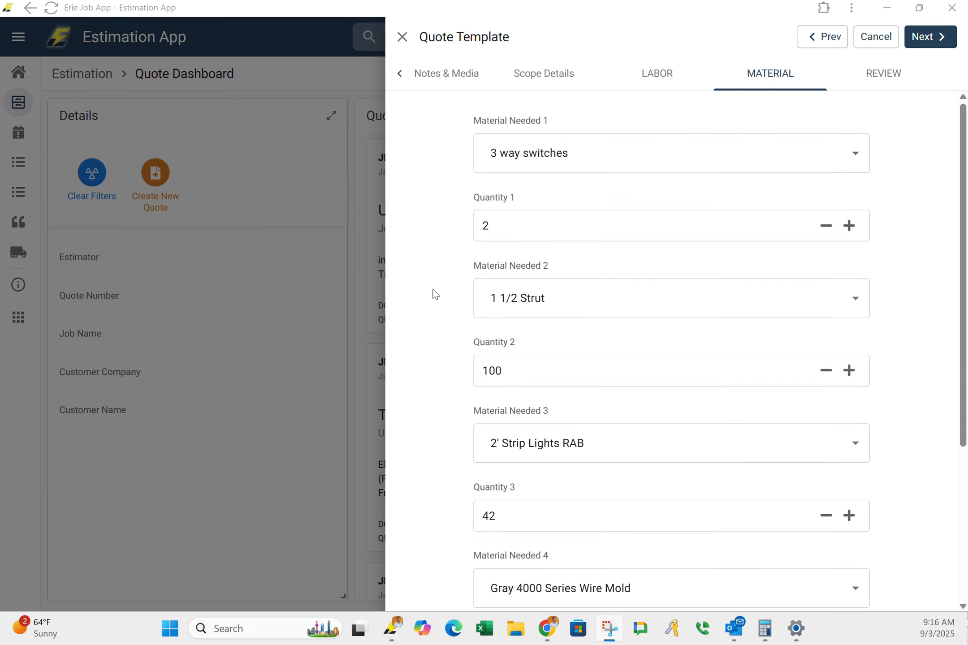
pyautogui.scroll(-5, 466, 327)
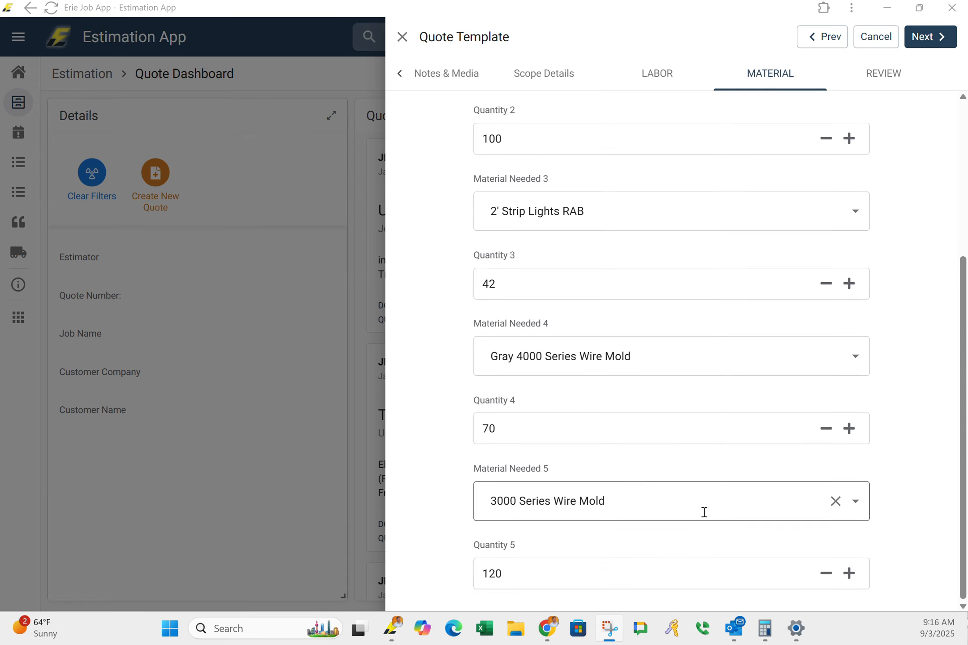
pyautogui.scroll(5, 691, 565)
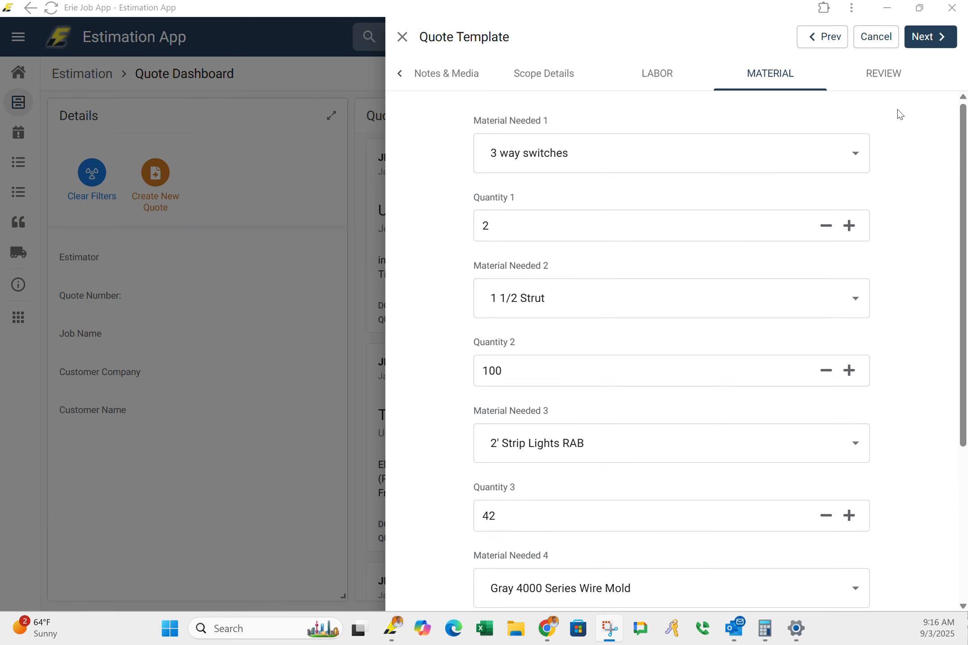
# In the Review section, enter an estimated material cost of $7500
pyautogui.click(881, 81)
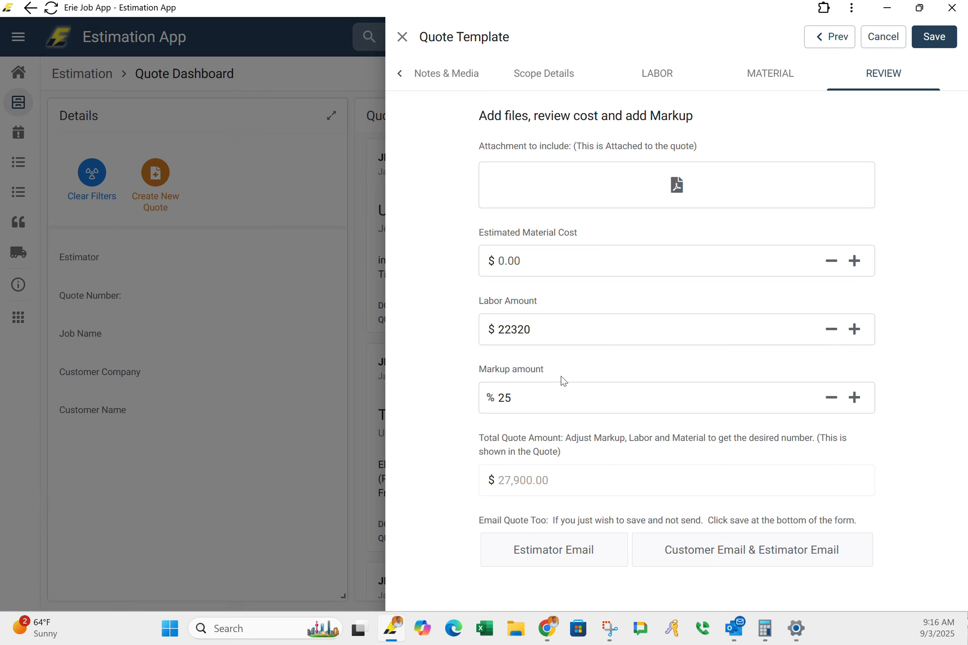
pyautogui.click(528, 268)
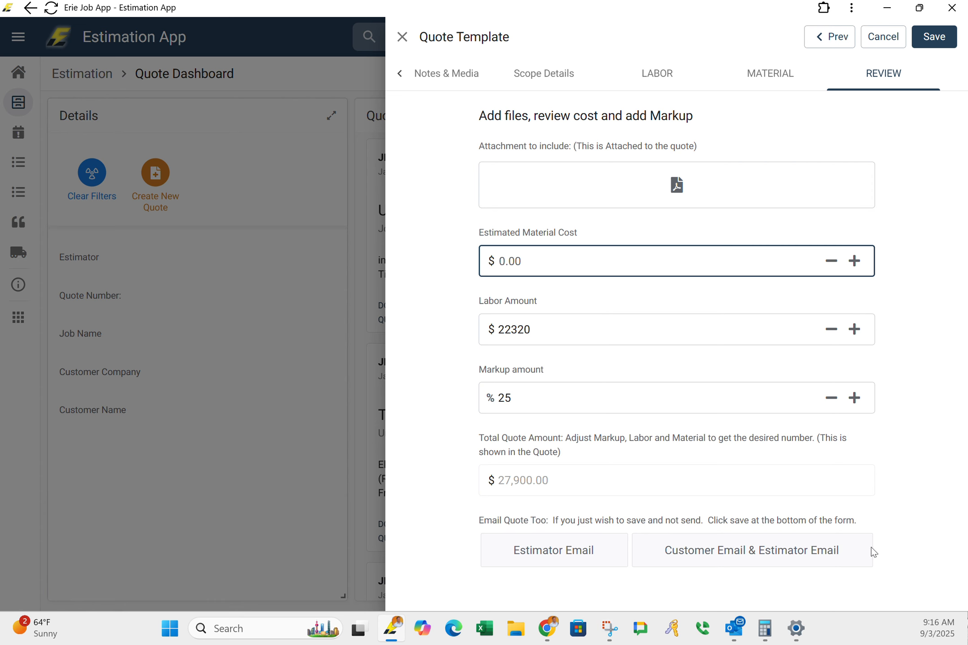
pyautogui.moveTo(552, 634)
pyautogui.write('7500')
pyautogui.click(460, 377)
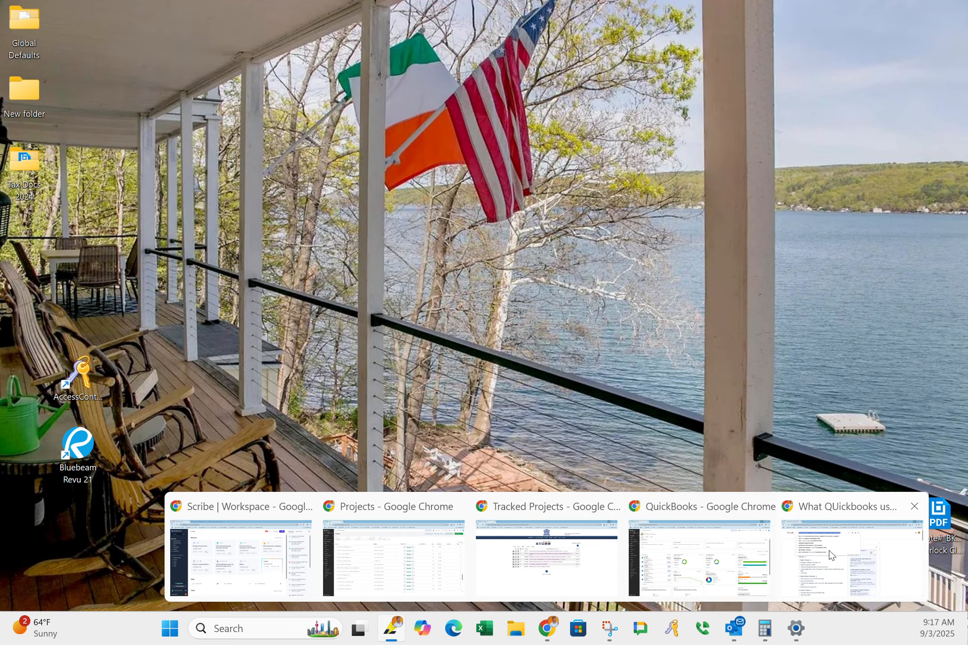
# Return to the quote form and change the estimated material cost to $8500
pyautogui.click(848, 550)
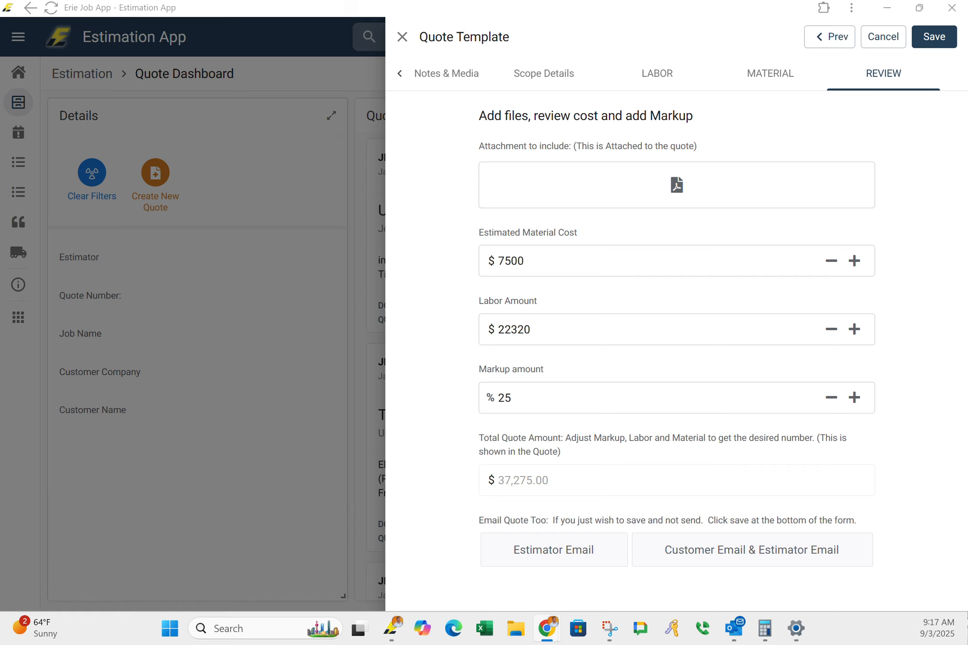
pyautogui.hotkey('alt', 'Tab')
pyautogui.doubleClick(532, 261)
pyautogui.write('8')
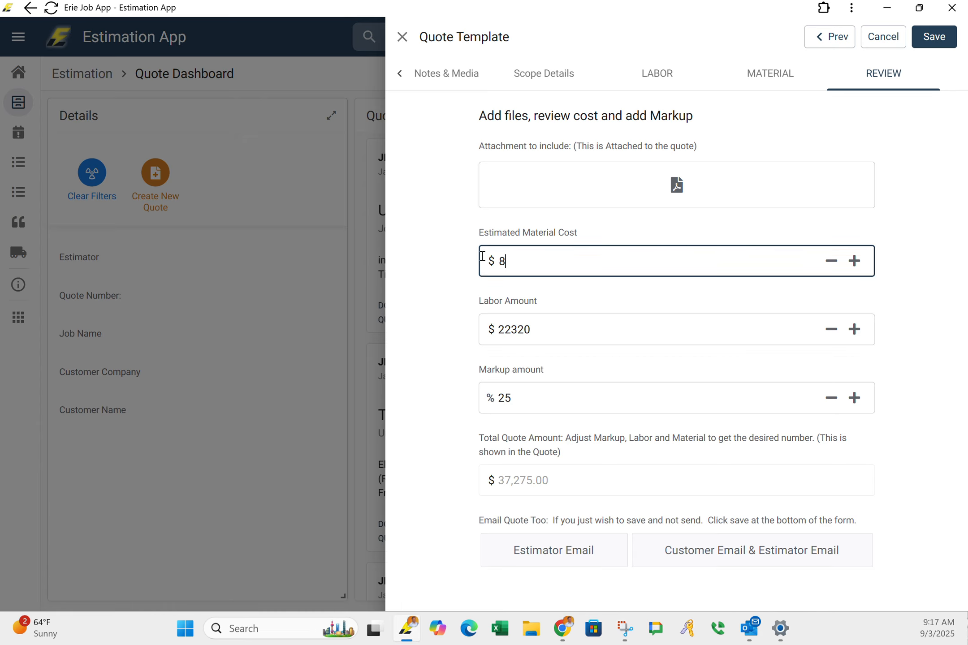
pyautogui.write('500')
pyautogui.click(449, 240)
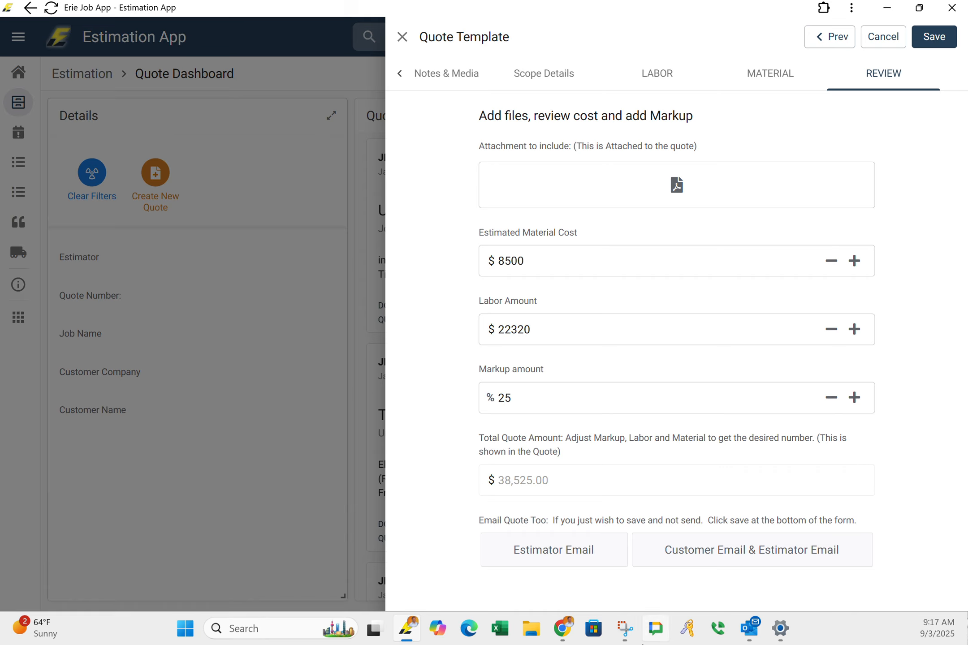
pyautogui.moveTo(625, 628)
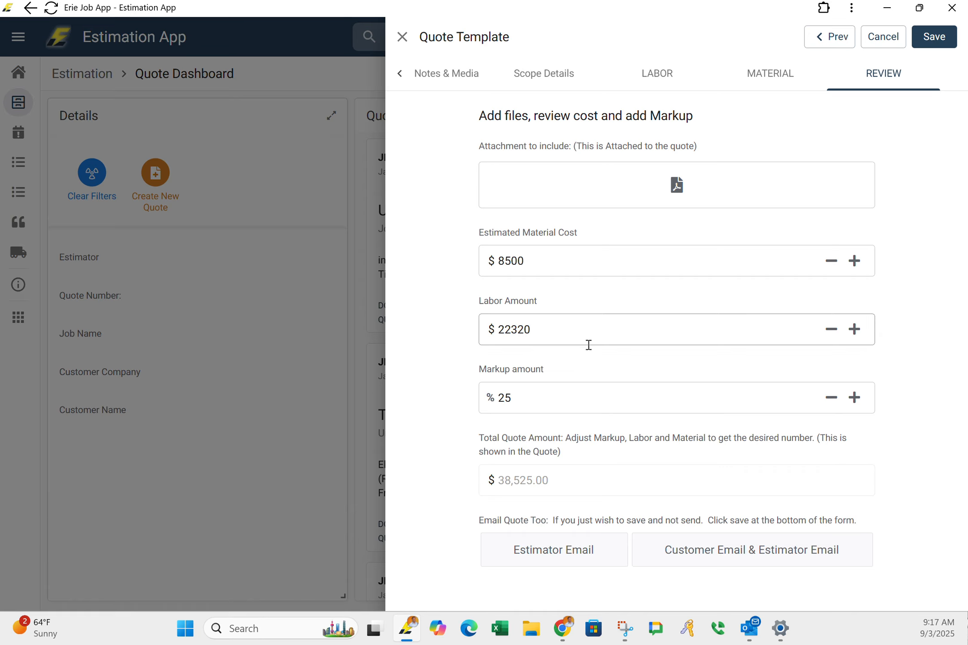
# Save the BioChem lab renovation quote with no email recipient selected
pyautogui.click(538, 560)
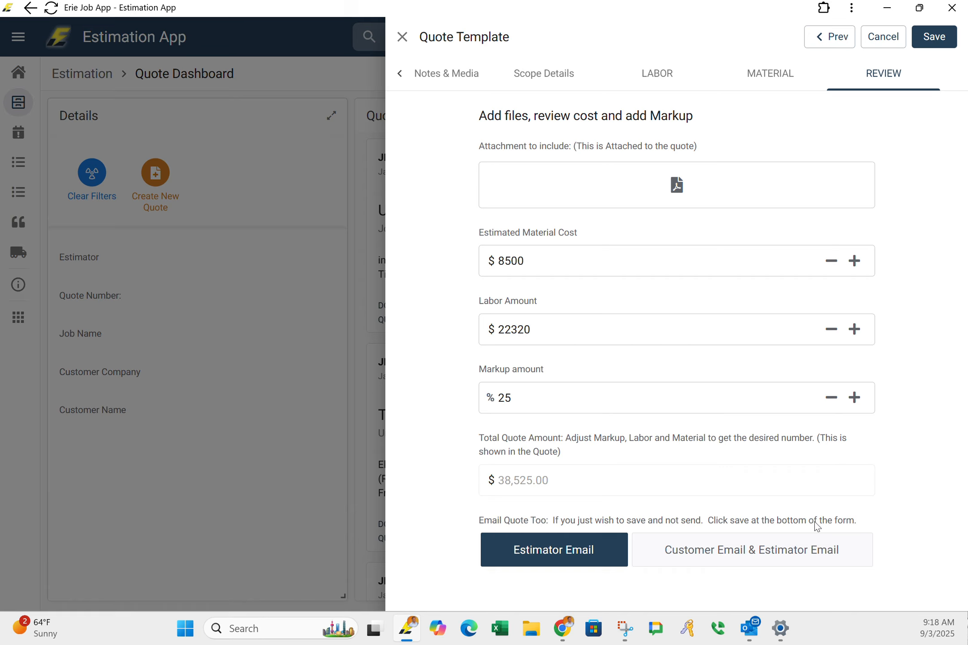
pyautogui.click(578, 552)
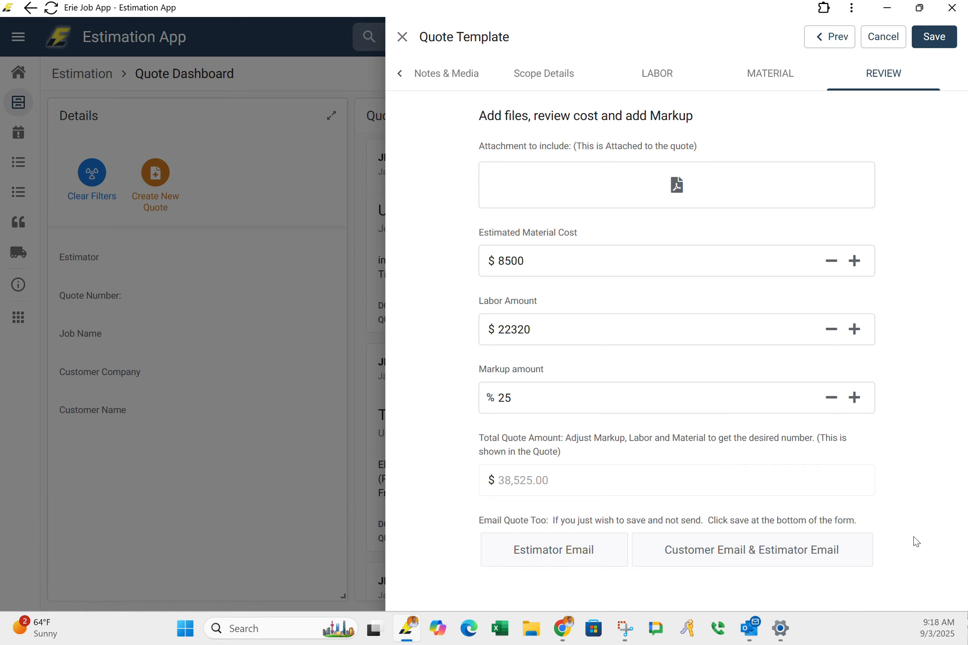
pyautogui.click(939, 37)
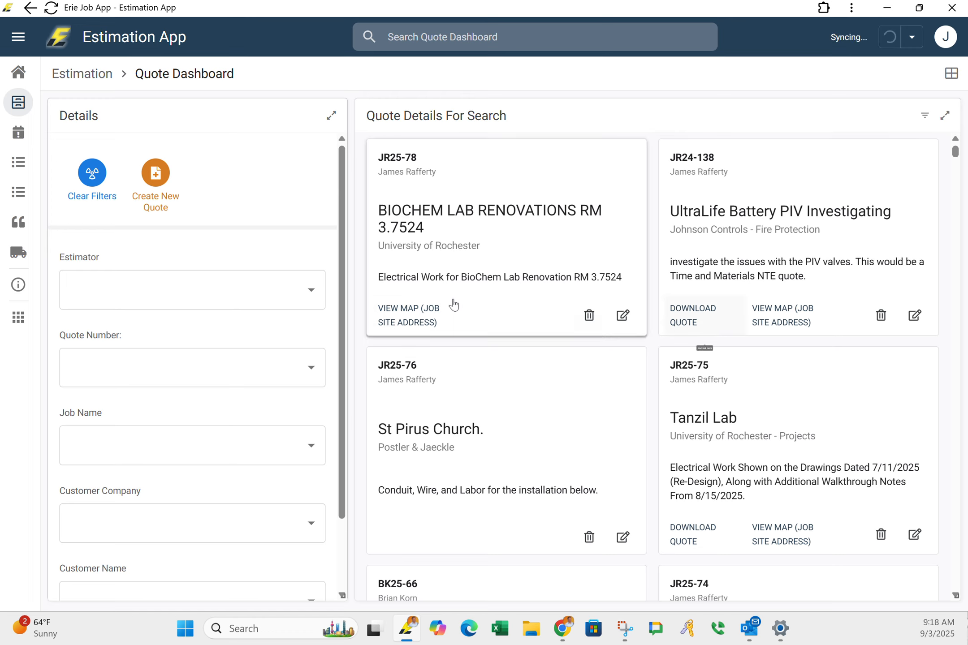
# Open the St Pirus Church quote, examine its estimator notes and photos, and close it without changes
pyautogui.click(622, 537)
pyautogui.scroll(-4, 635, 380)
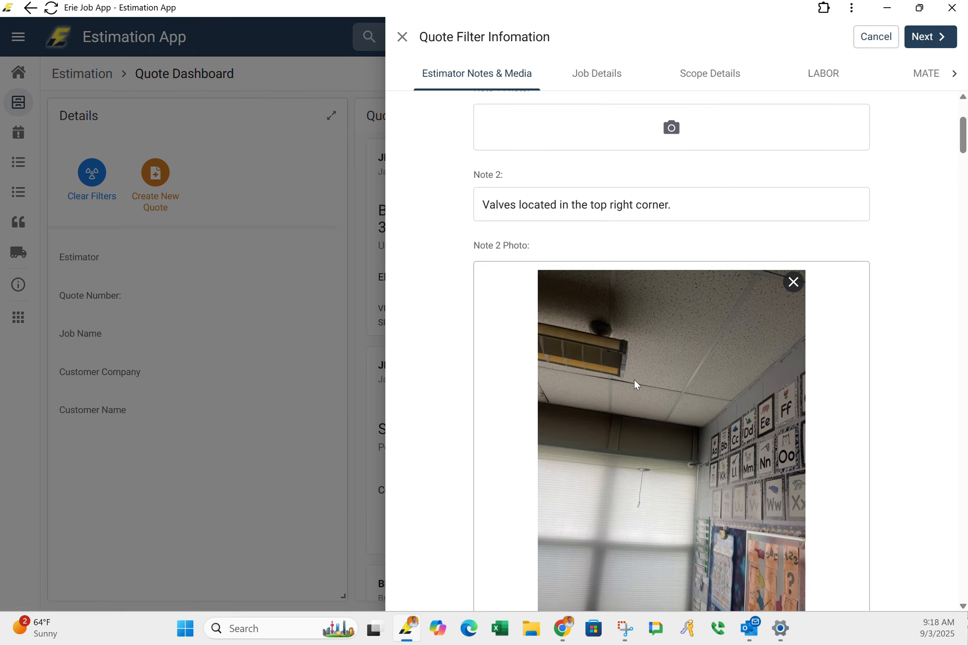
pyautogui.scroll(4, 662, 315)
pyautogui.scroll(-15, 662, 315)
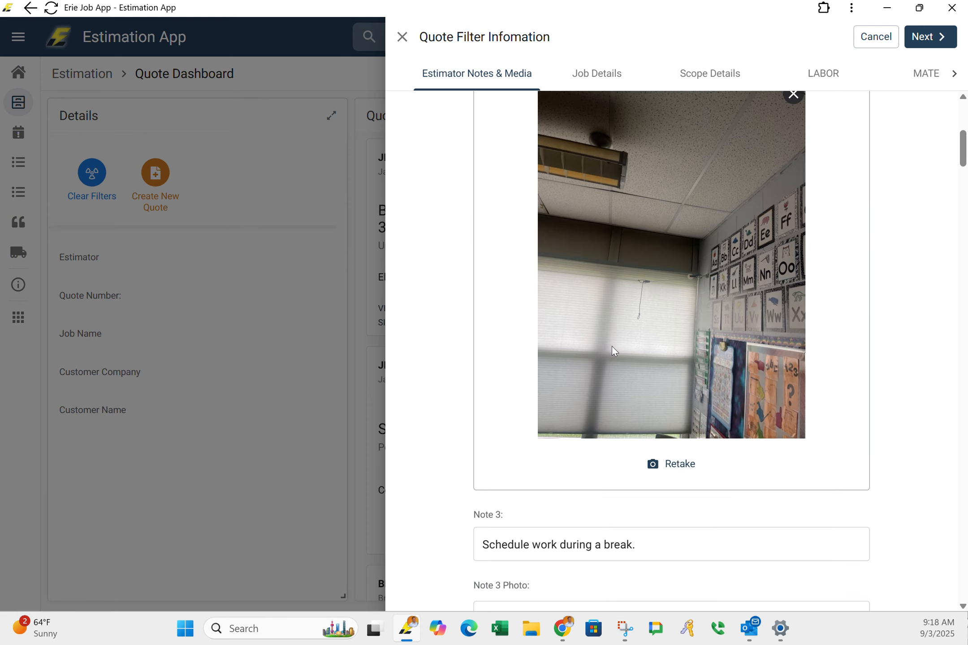
pyautogui.scroll(-4, 701, 411)
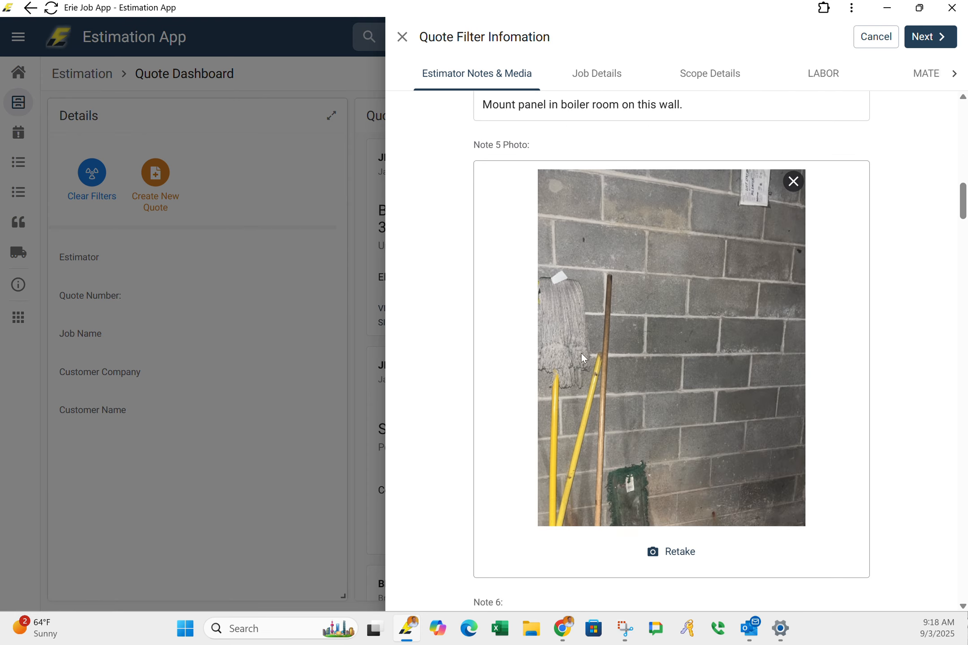
pyautogui.scroll(-20, 644, 451)
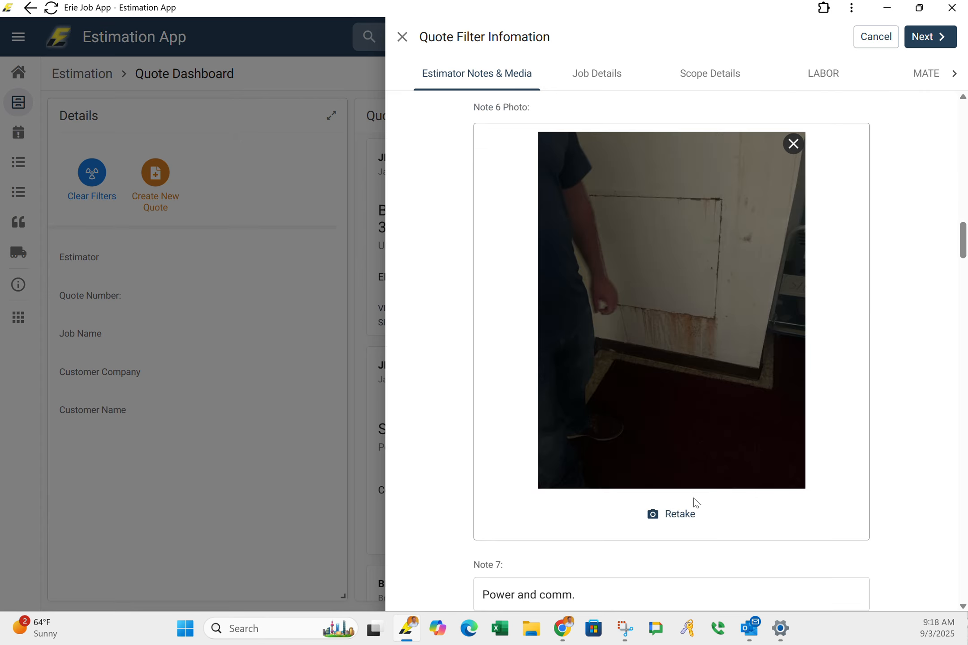
pyautogui.scroll(-20, 709, 496)
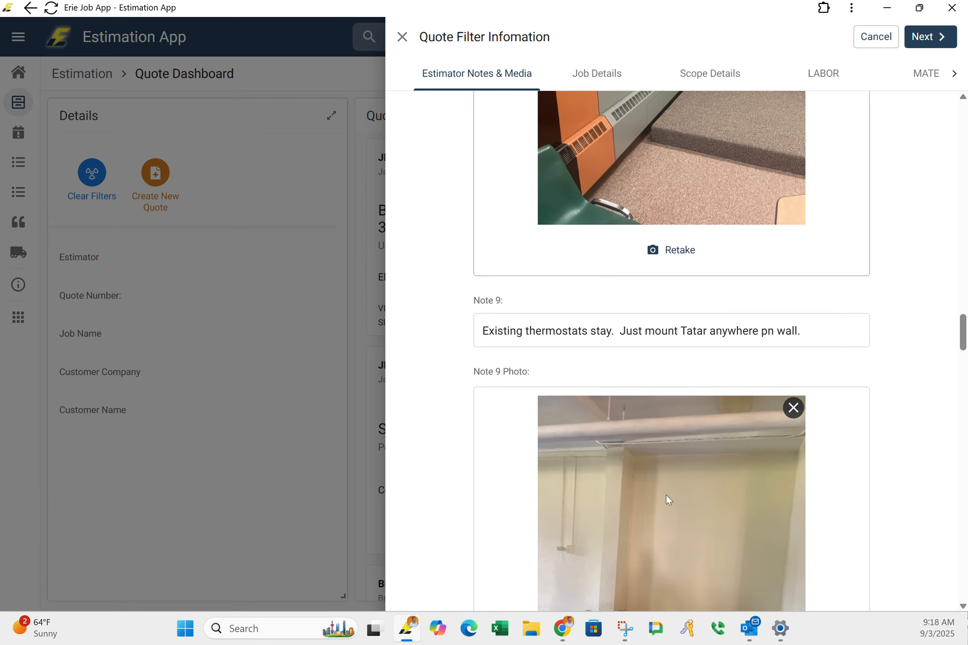
pyautogui.scroll(-11, 650, 526)
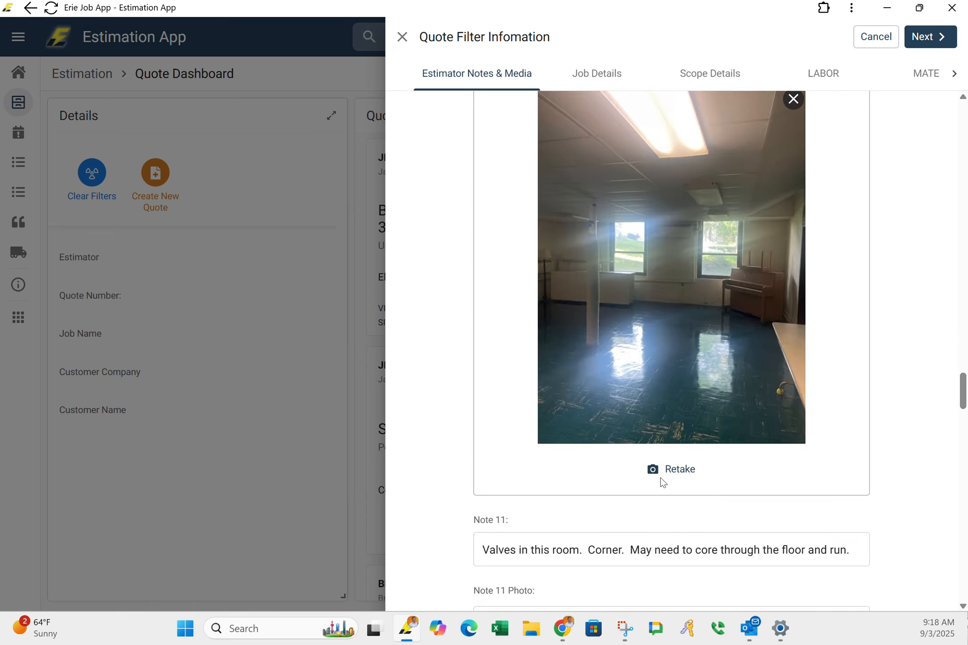
pyautogui.scroll(5, 698, 466)
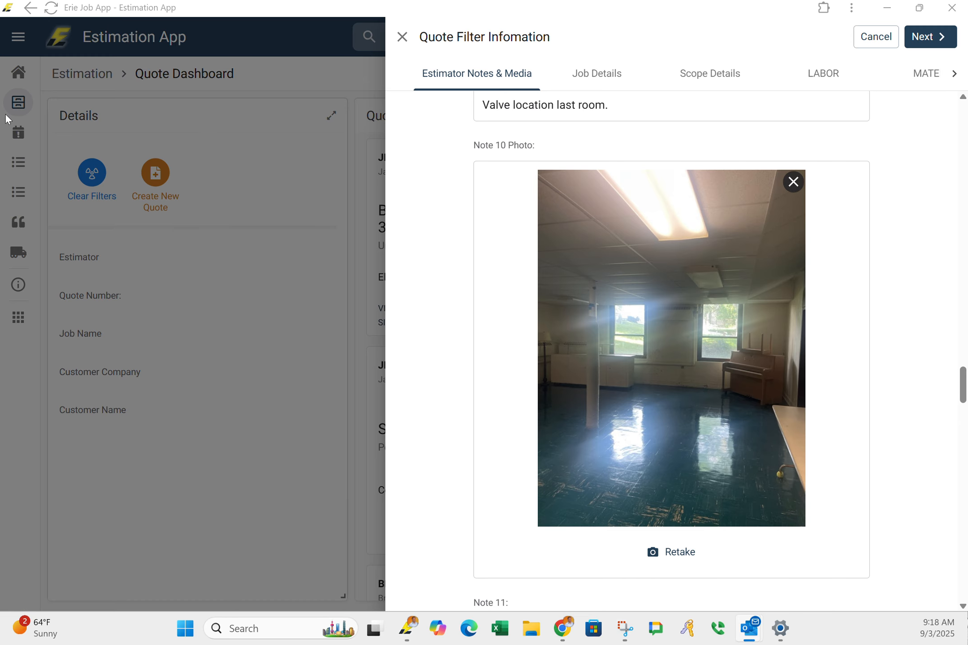
pyautogui.click(878, 43)
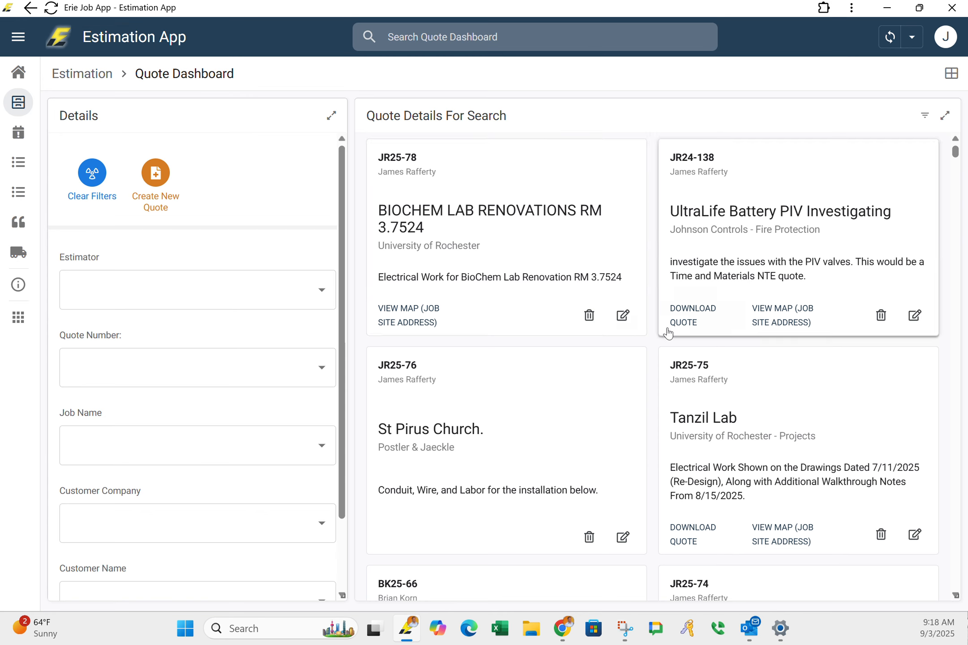
# Reopen the BioChem lab renovation quote for editing and choose Estimator Email as the send option in the Review section
pyautogui.click(622, 316)
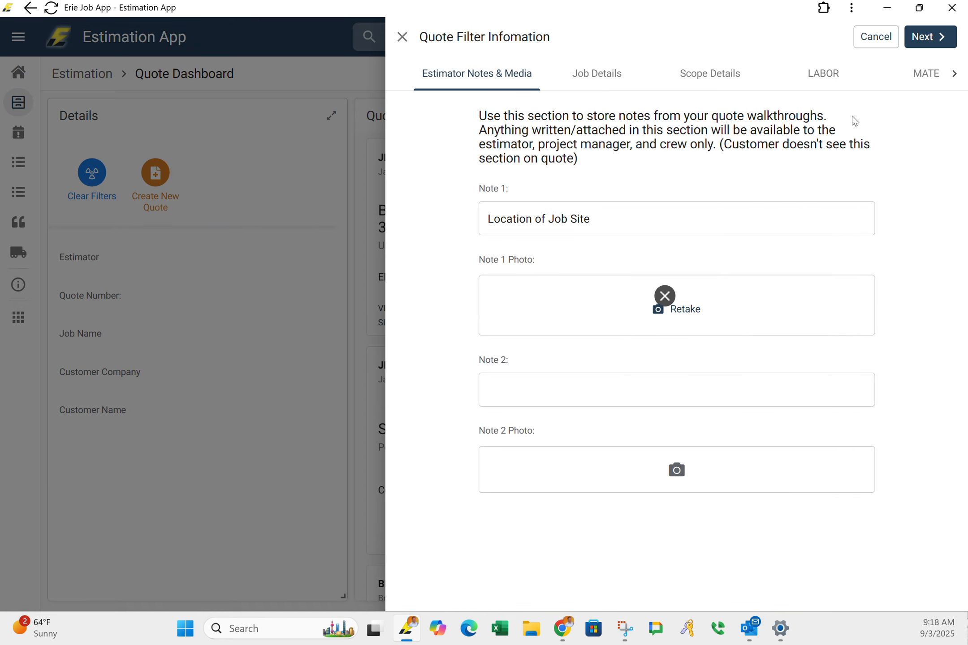
pyautogui.click(860, 84)
pyautogui.click(918, 85)
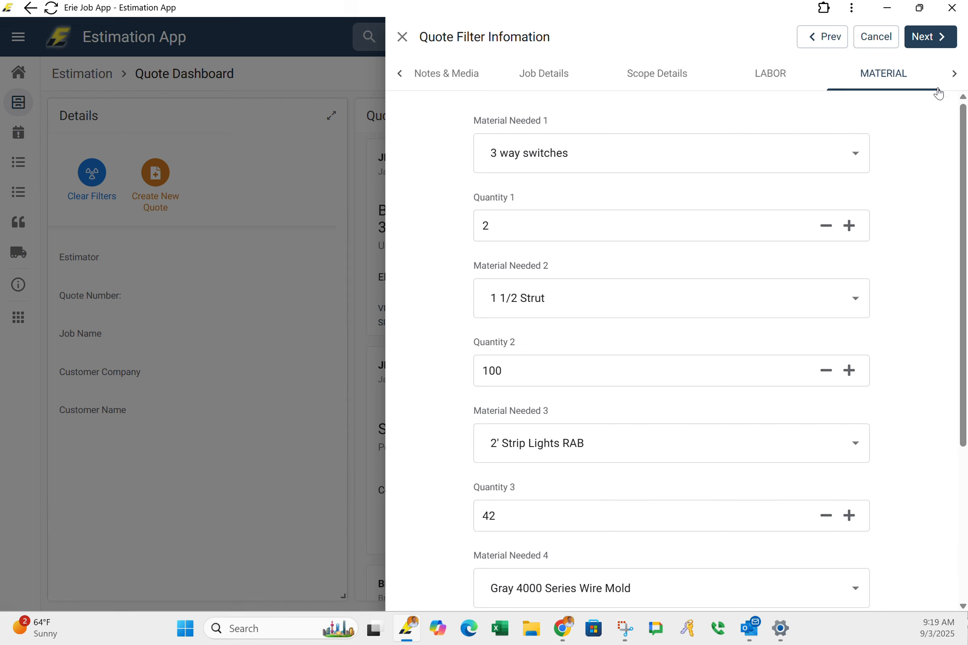
pyautogui.click(954, 75)
pyautogui.click(892, 80)
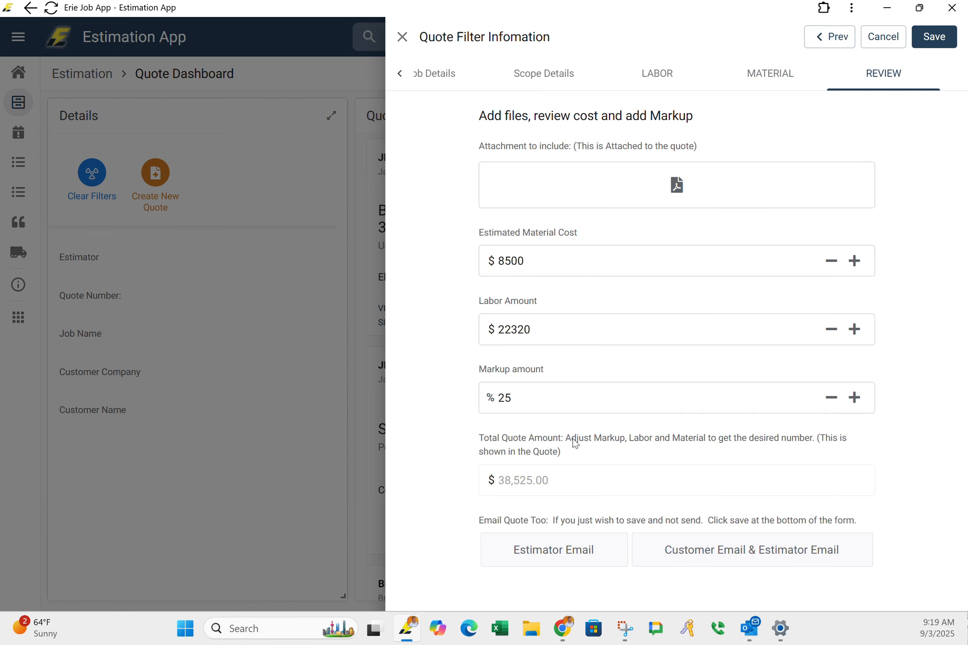
pyautogui.click(521, 550)
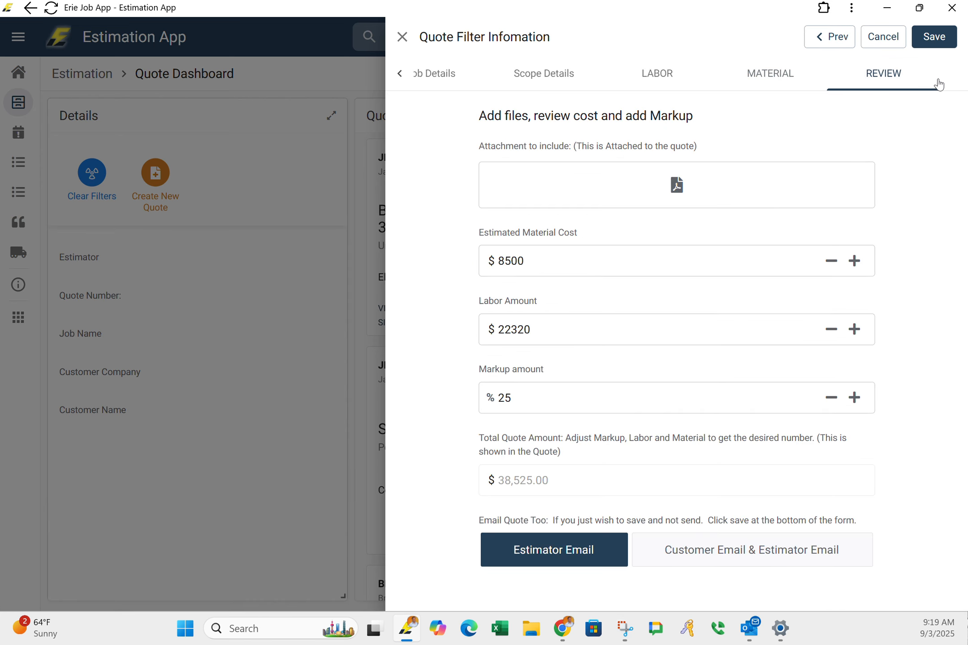
# Check the quote's estimator notes and job details, including the empty customer fields, and return to the Review section
pyautogui.click(399, 74)
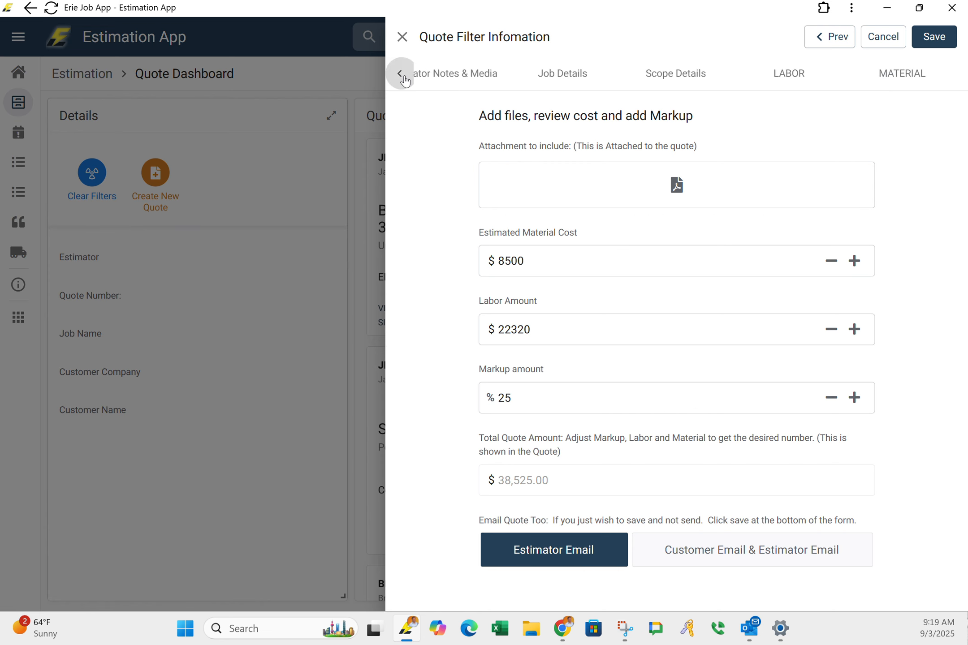
pyautogui.click(435, 84)
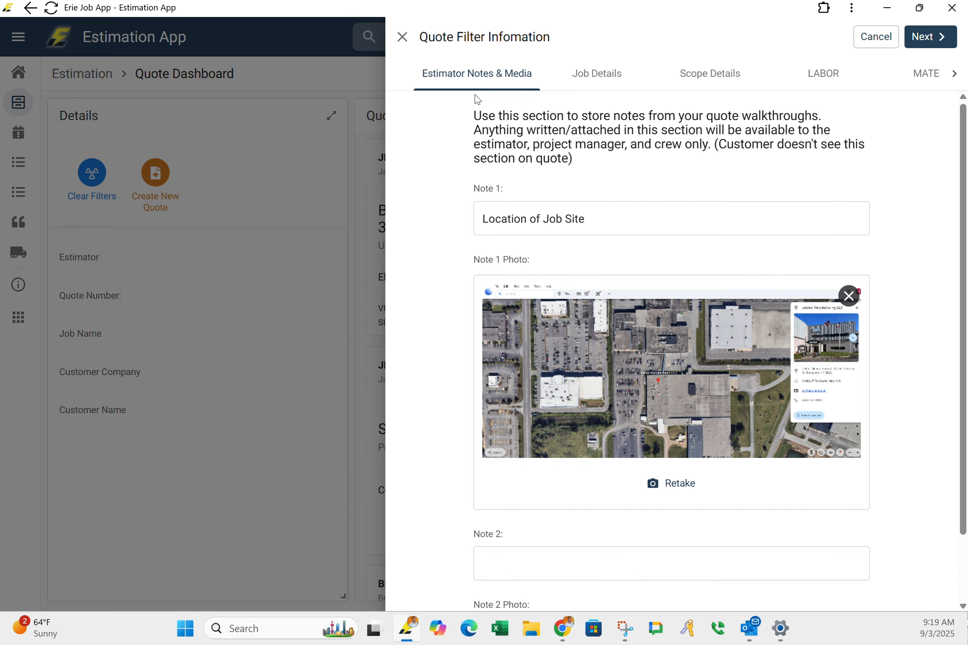
pyautogui.click(613, 87)
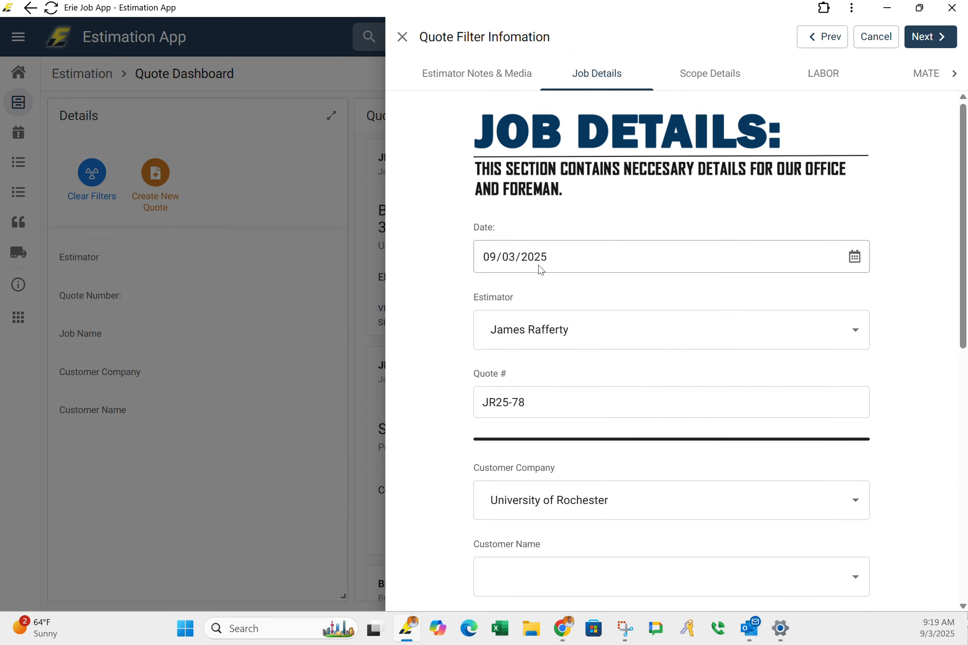
pyautogui.scroll(-2, 575, 358)
pyautogui.scroll(-6, 575, 367)
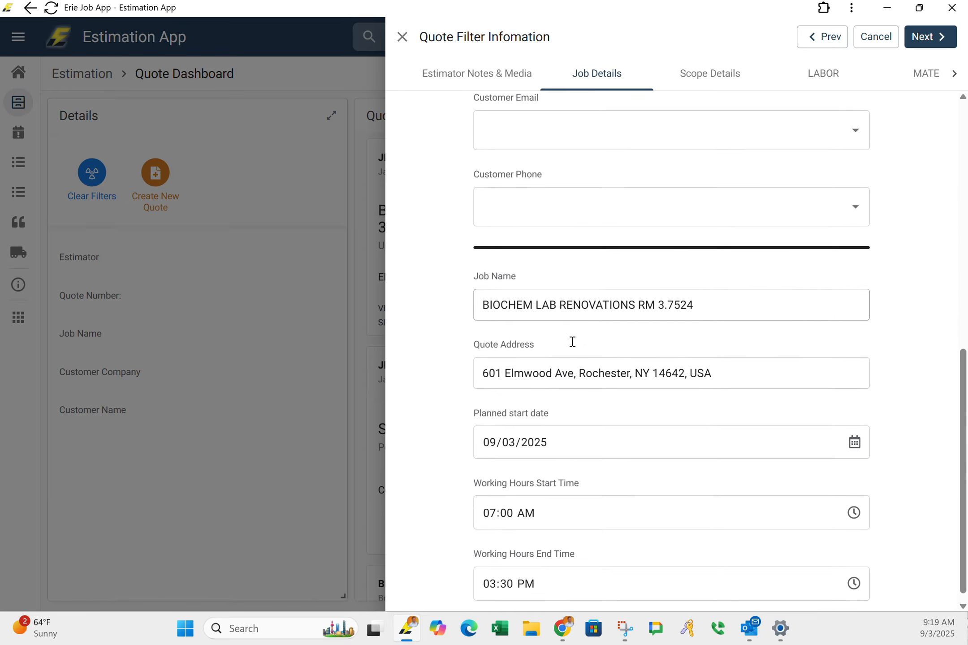
pyautogui.scroll(8, 578, 342)
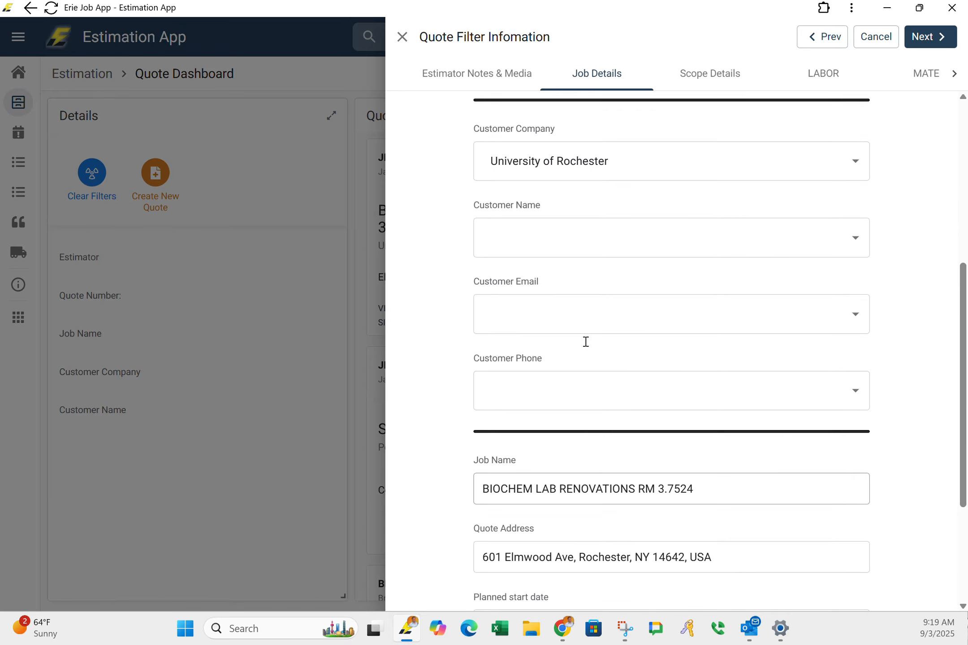
pyautogui.click(952, 75)
pyautogui.click(889, 74)
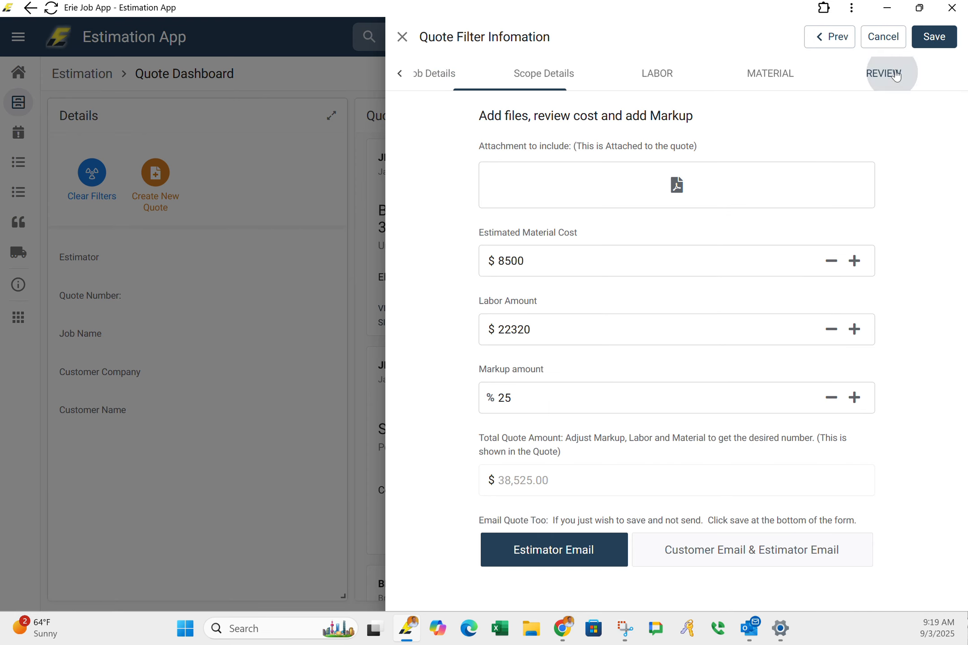
# Save the quote with the estimator email option and sync the changes from the quote dashboard
pyautogui.click(930, 36)
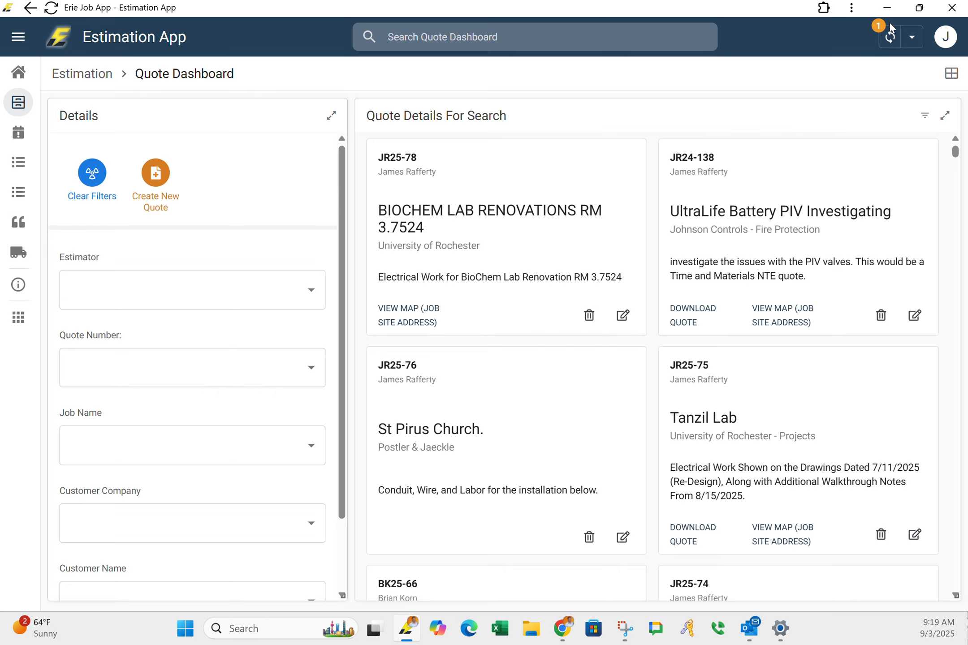
pyautogui.click(889, 37)
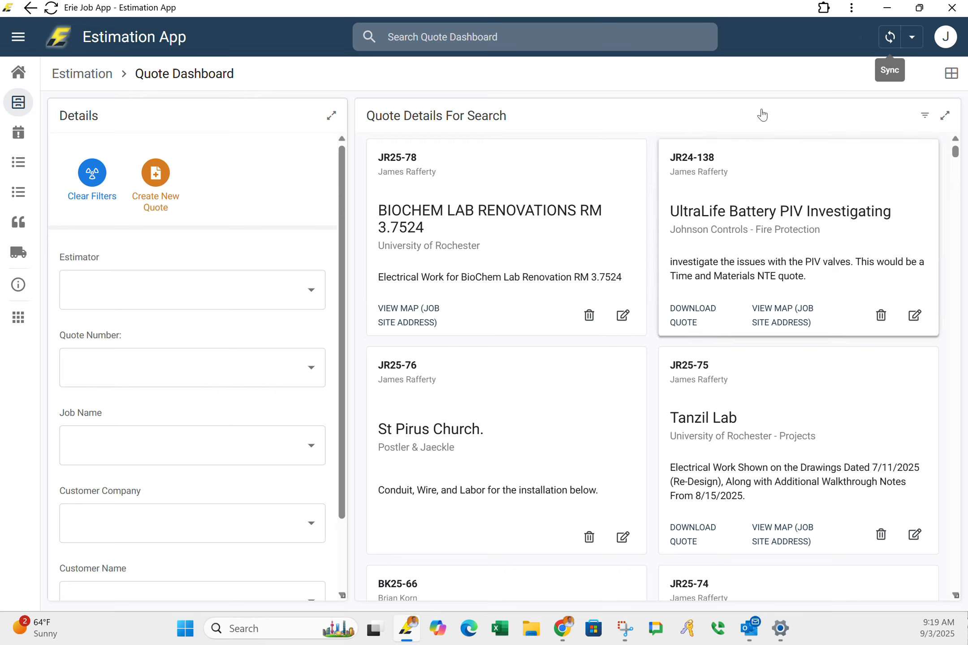
pyautogui.click(889, 45)
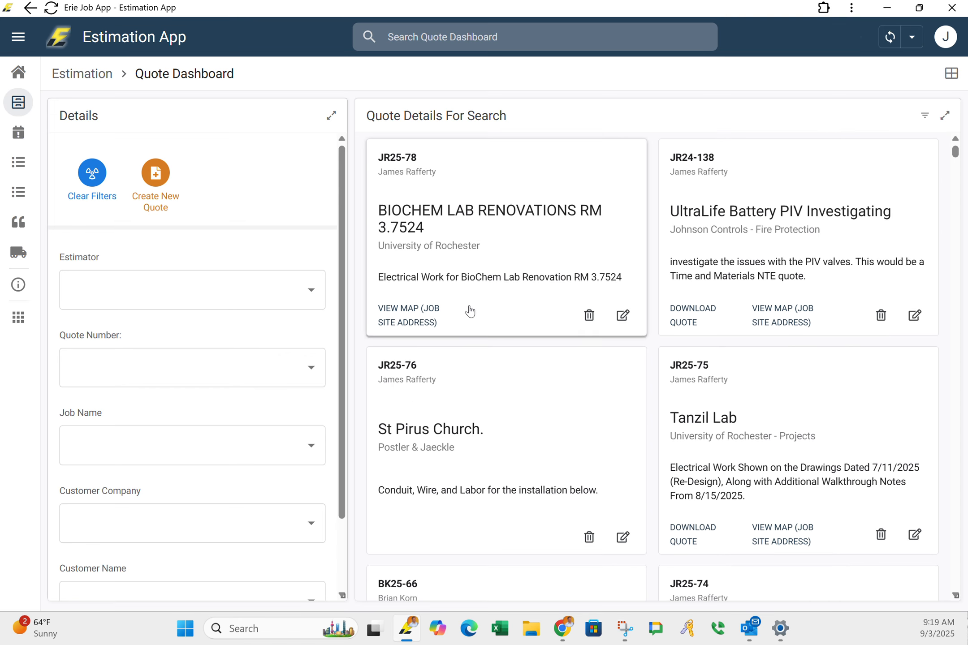
pyautogui.scroll(-4, 506, 317)
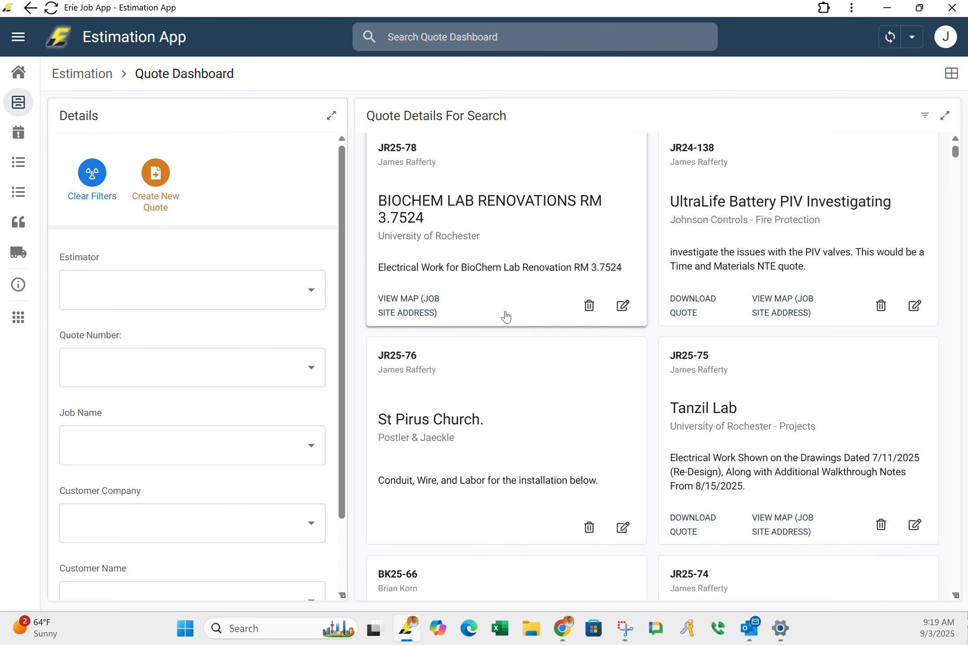
pyautogui.scroll(4, 472, 358)
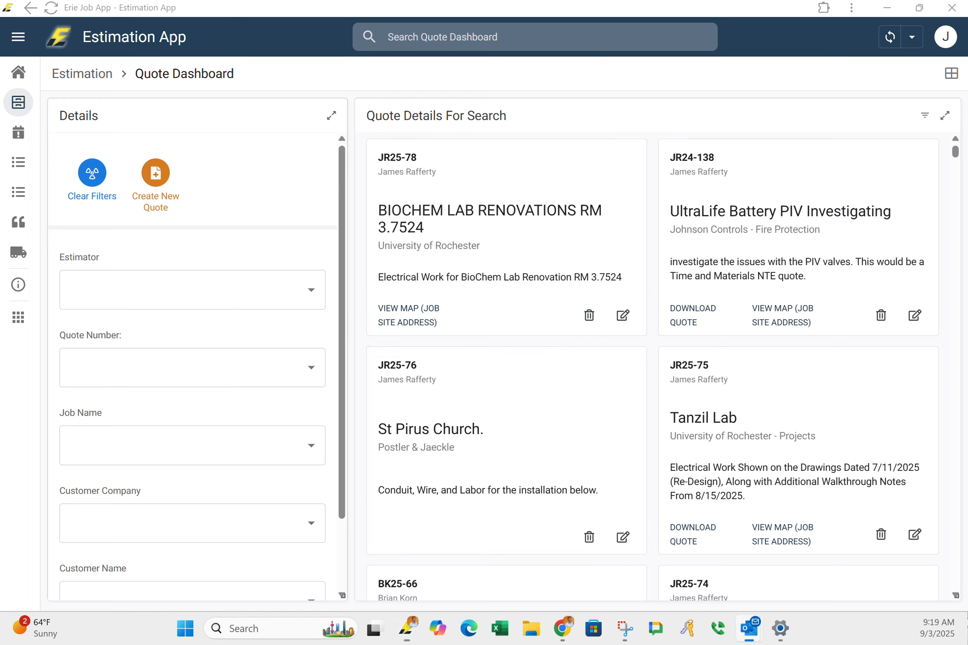
# Switch to Outlook and send/receive all folders to fetch the quote email
pyautogui.moveTo(0, 209); pyautogui.dragTo(427, 217)
pyautogui.click(458, 206)
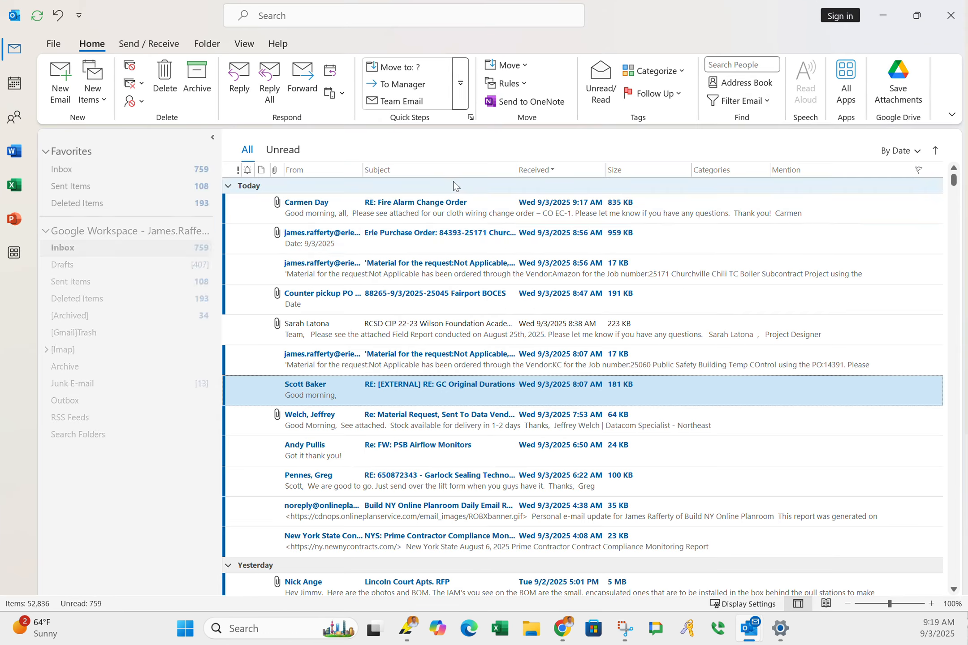
pyautogui.click(145, 44)
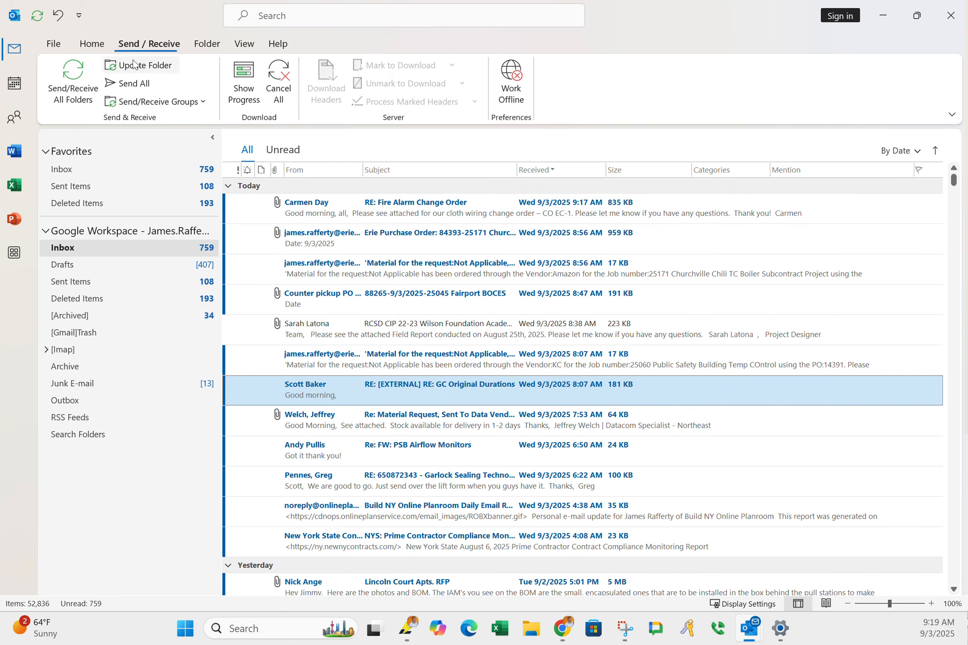
pyautogui.click(73, 83)
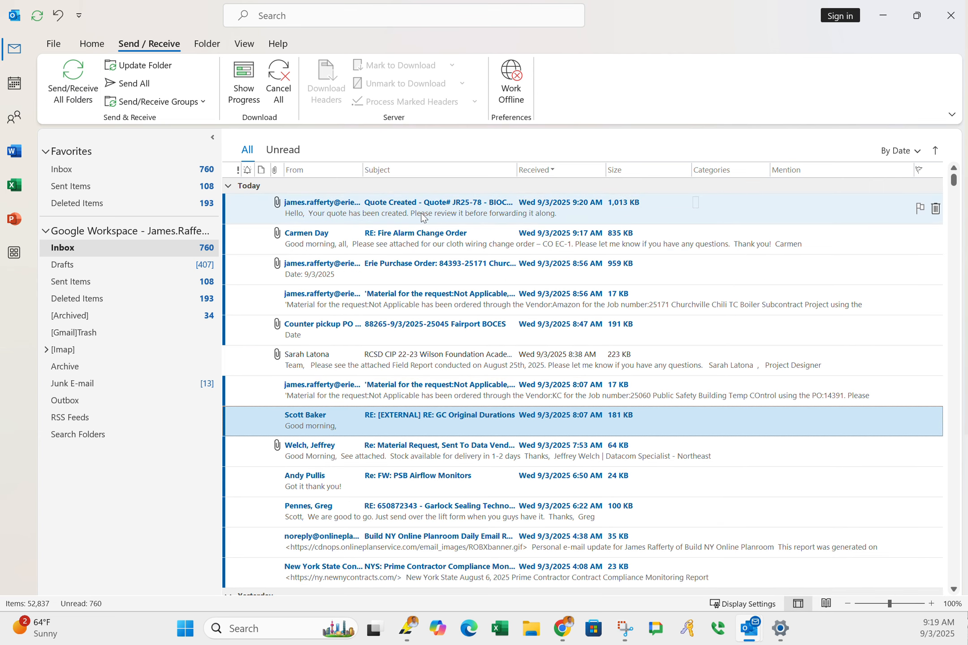
# Open the Quote Created email for BIOCHEM LAB RENOVATIONS RM 3.7524 and preview its attached quote PDF
pyautogui.doubleClick(424, 216)
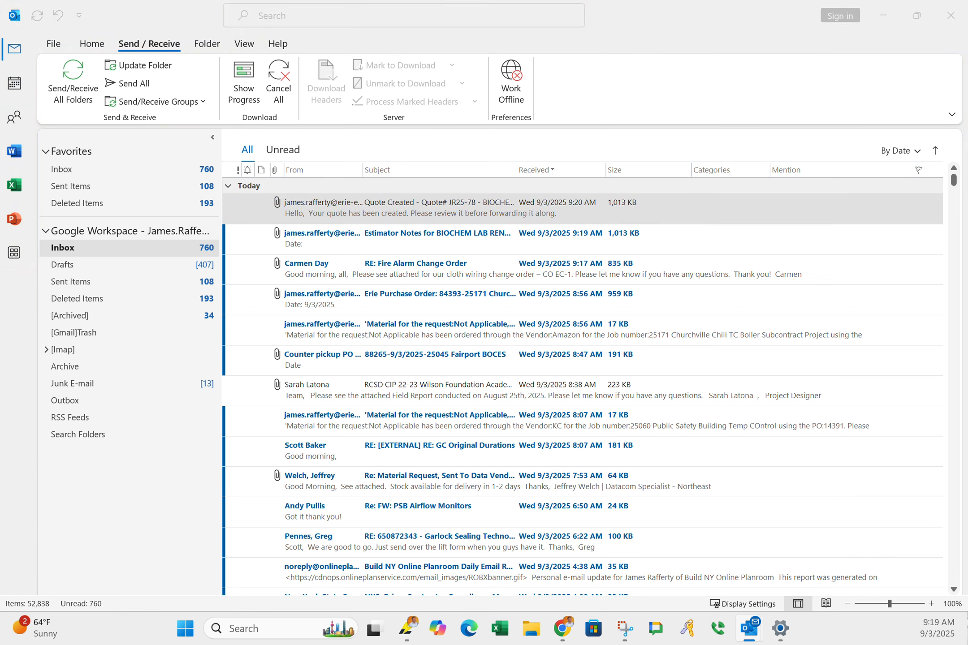
pyautogui.click(645, 253)
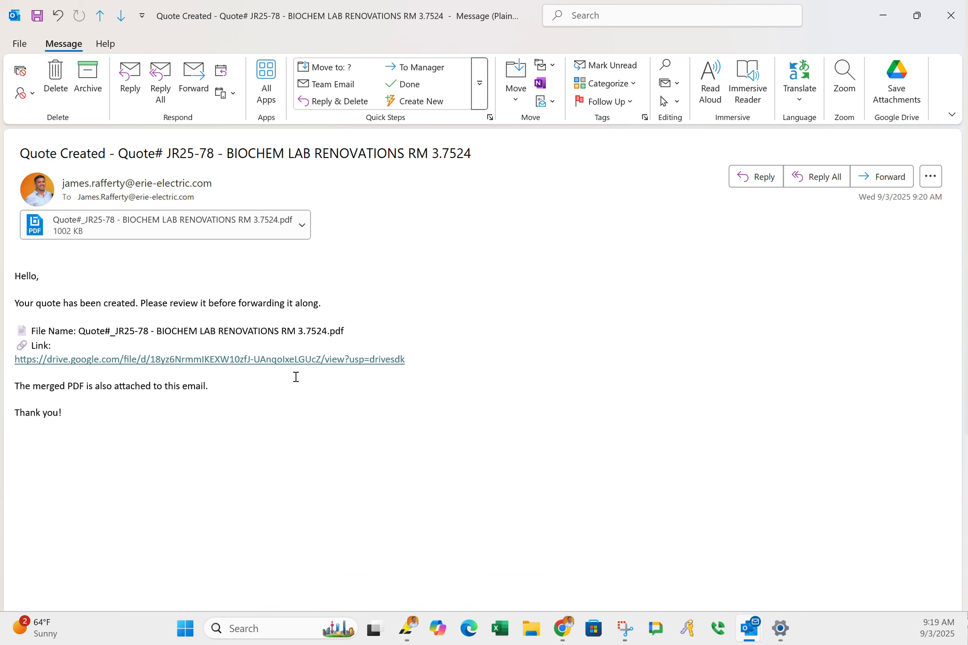
pyautogui.click(301, 225)
pyautogui.click(235, 274)
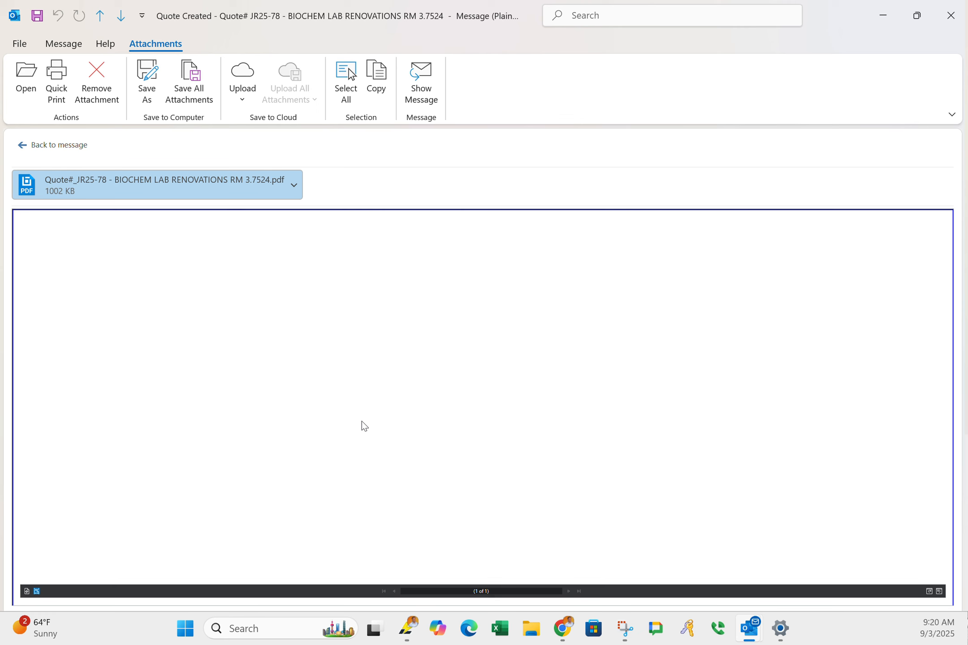
# Review the quote PDF's job and customer details, scope details, clarifications and quote amount, and close the email
pyautogui.scroll(-2, 367, 381)
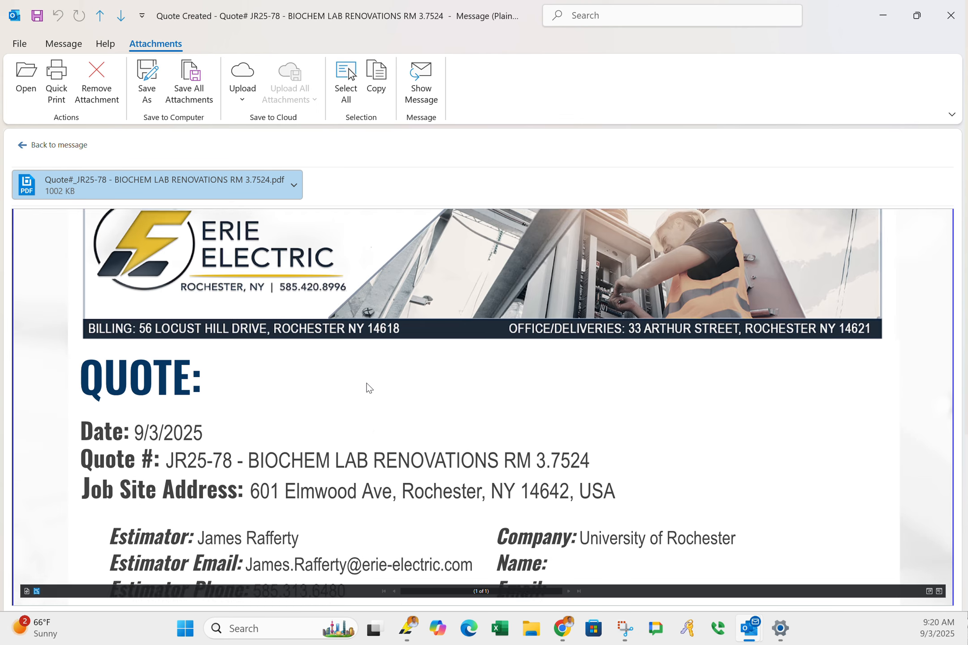
pyautogui.scroll(-2, 618, 512)
pyautogui.scroll(-1, 622, 404)
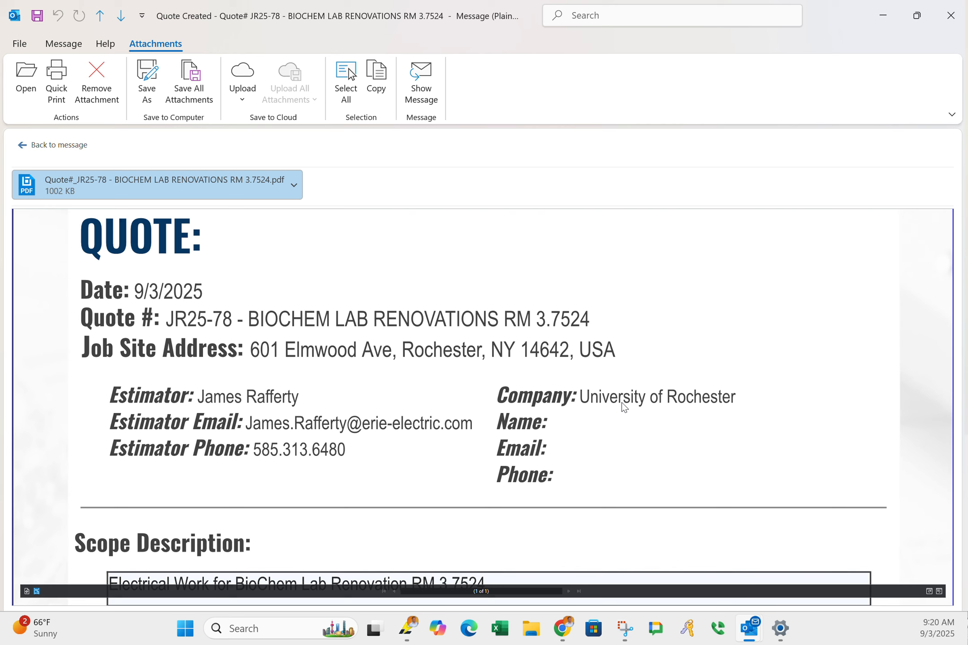
pyautogui.scroll(1, 504, 390)
pyautogui.scroll(-2, 477, 425)
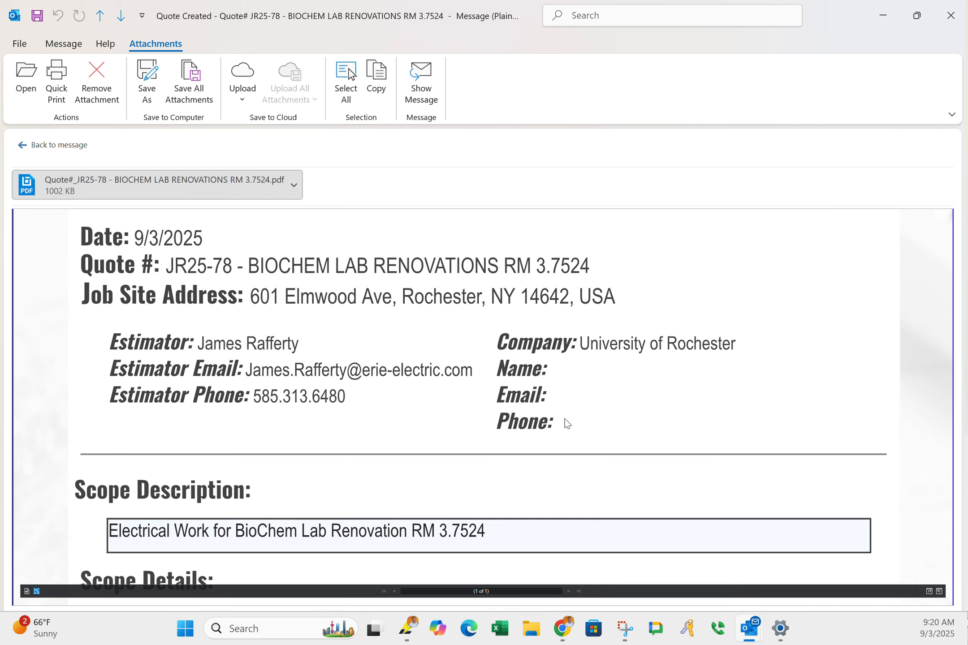
pyautogui.scroll(-6, 516, 417)
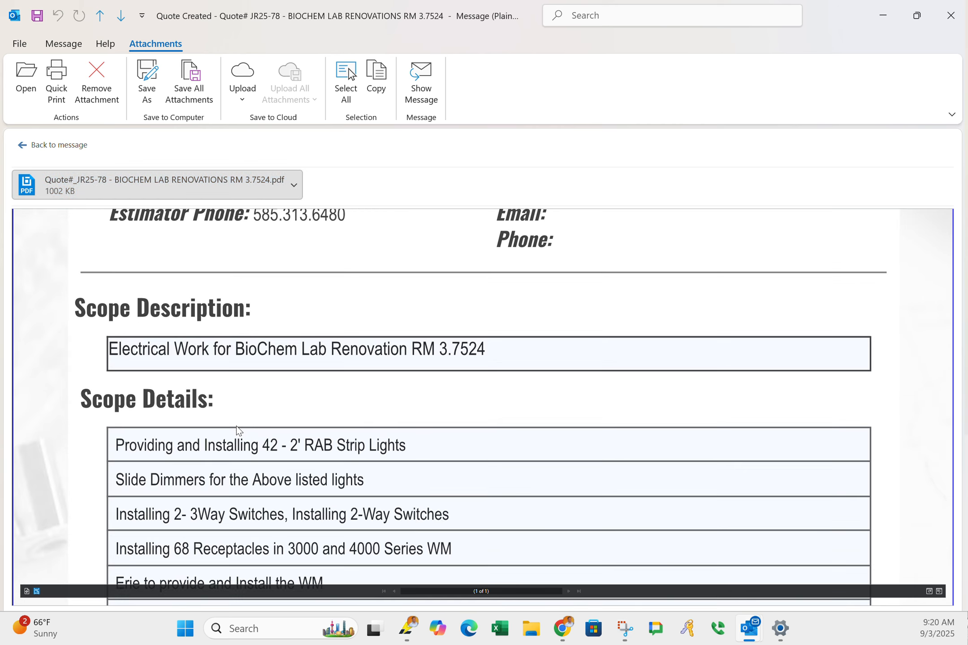
pyautogui.scroll(-7, 280, 398)
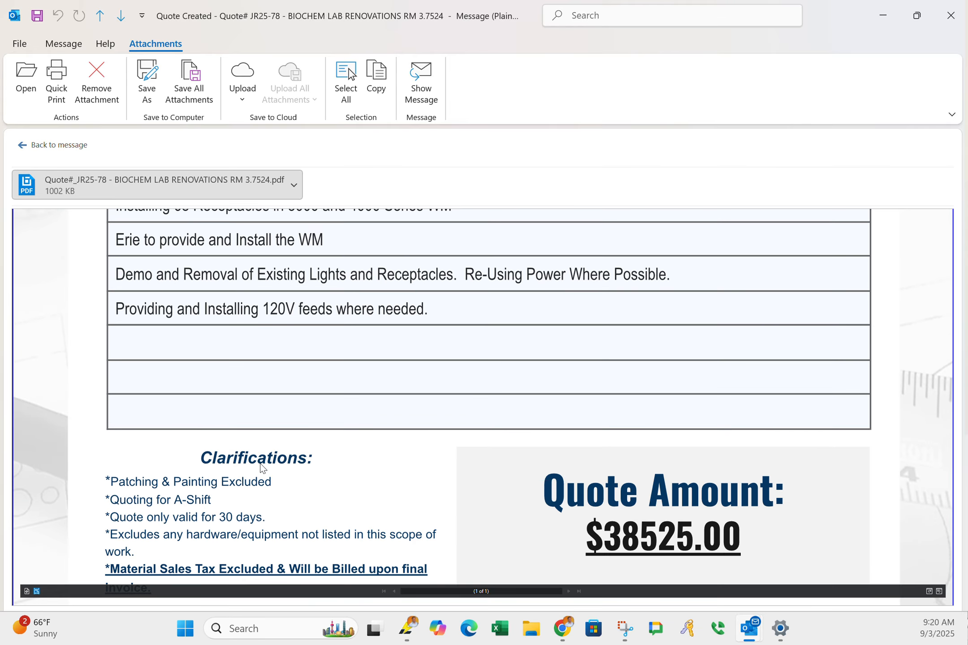
pyautogui.scroll(8, 440, 456)
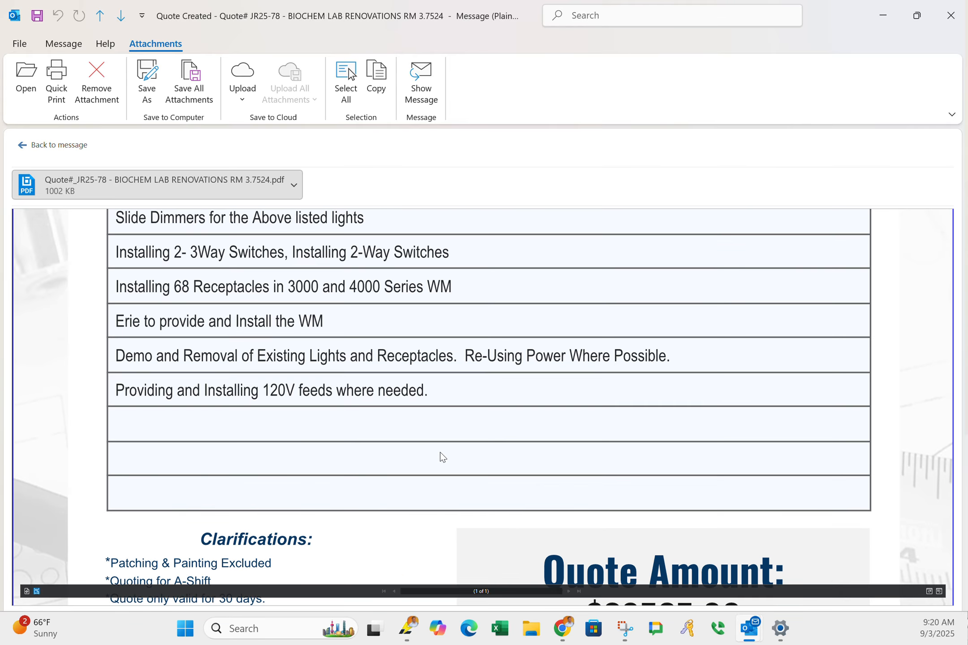
pyautogui.click(62, 143)
pyautogui.click(950, 15)
# Open the Estimator Notes email for BIOCHEM LAB RENOVATIONS RM 3.7524 full-screen and read through its job information
pyautogui.doubleClick(474, 238)
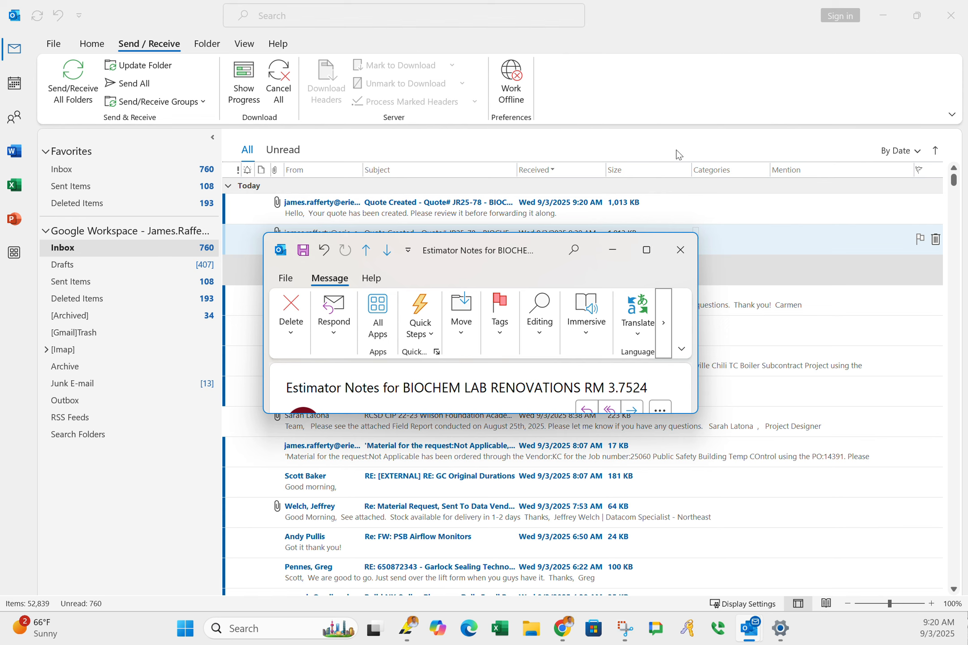
pyautogui.press('Escape')
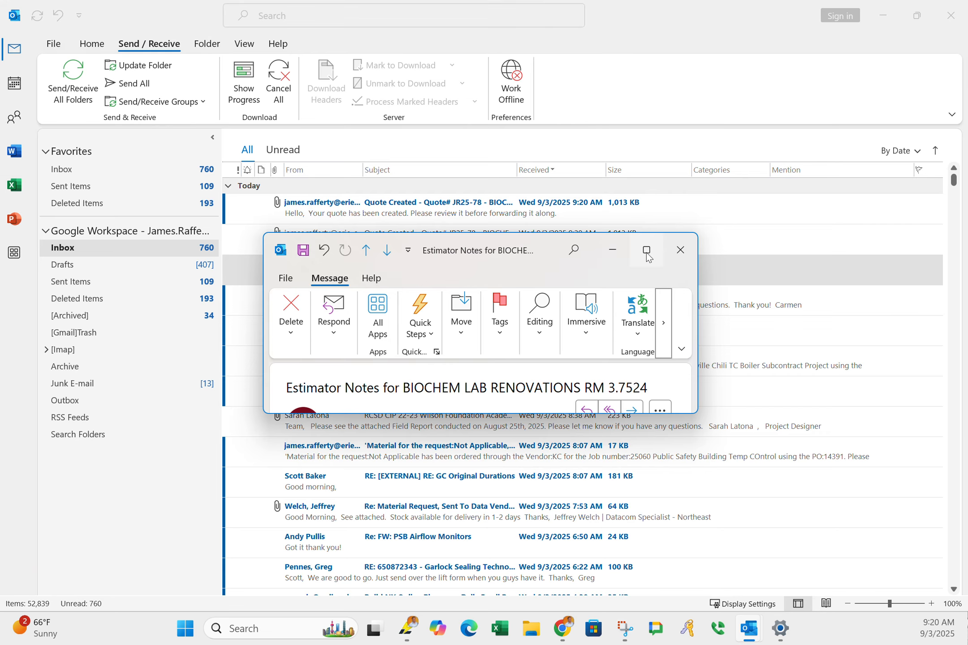
pyautogui.click(646, 252)
pyautogui.scroll(-5, 258, 446)
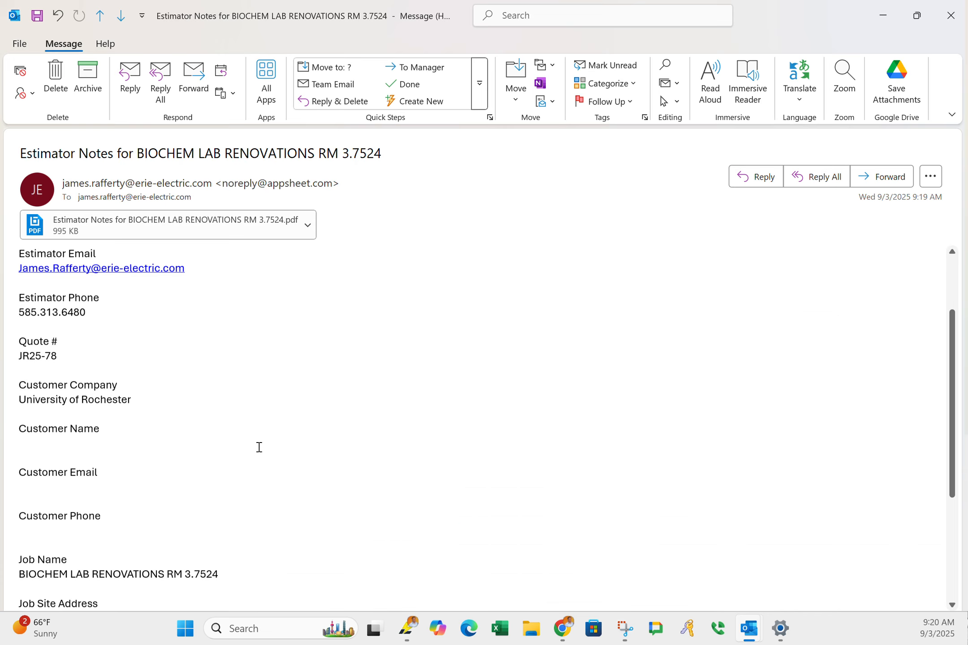
pyautogui.scroll(5, 260, 441)
pyautogui.scroll(-5, 309, 251)
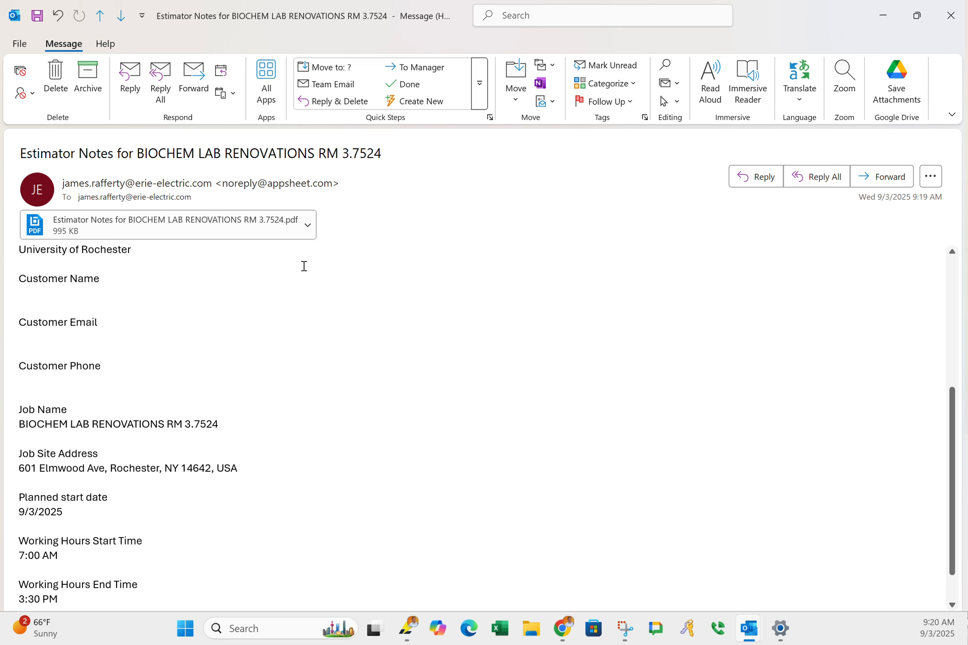
pyautogui.scroll(5, 306, 237)
# Preview the attached Estimator Notes PDF and read the job breakdown through to the field notes and media table
pyautogui.click(307, 226)
pyautogui.click(220, 275)
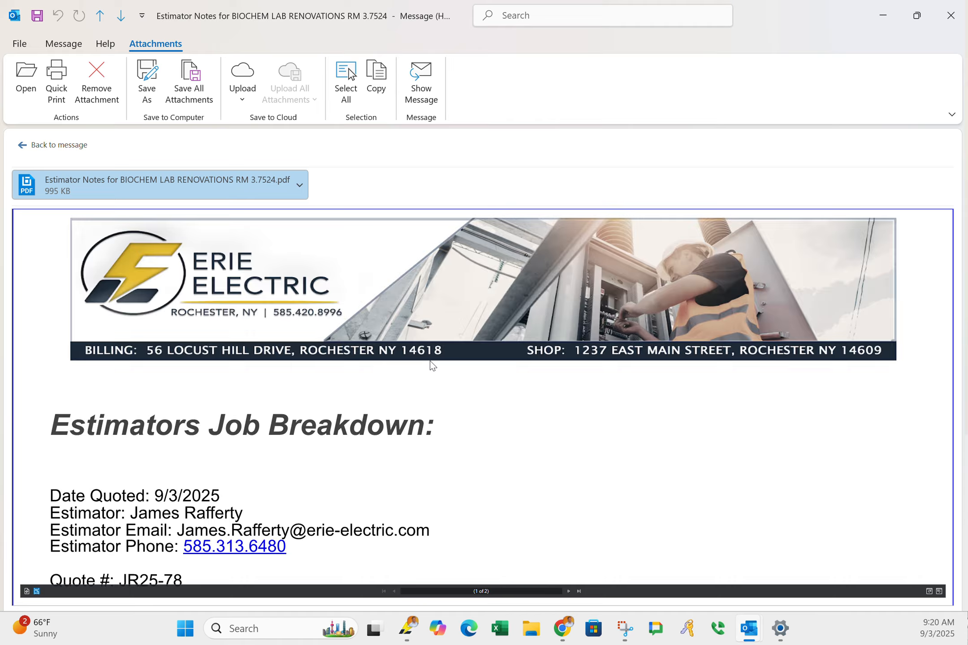
pyautogui.scroll(-5, 436, 404)
pyautogui.scroll(-8, 434, 423)
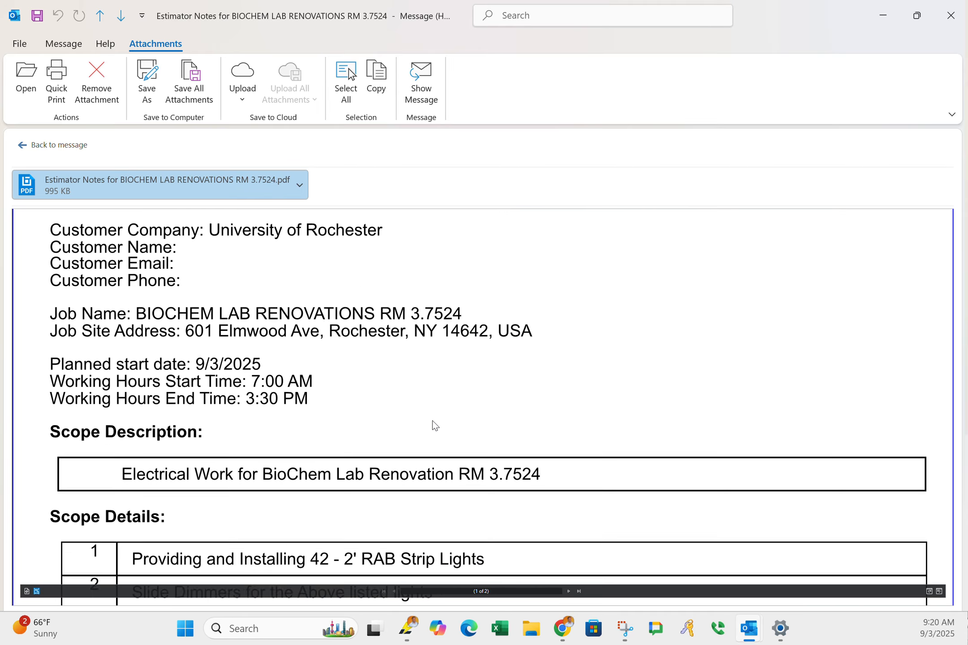
pyautogui.scroll(-9, 405, 400)
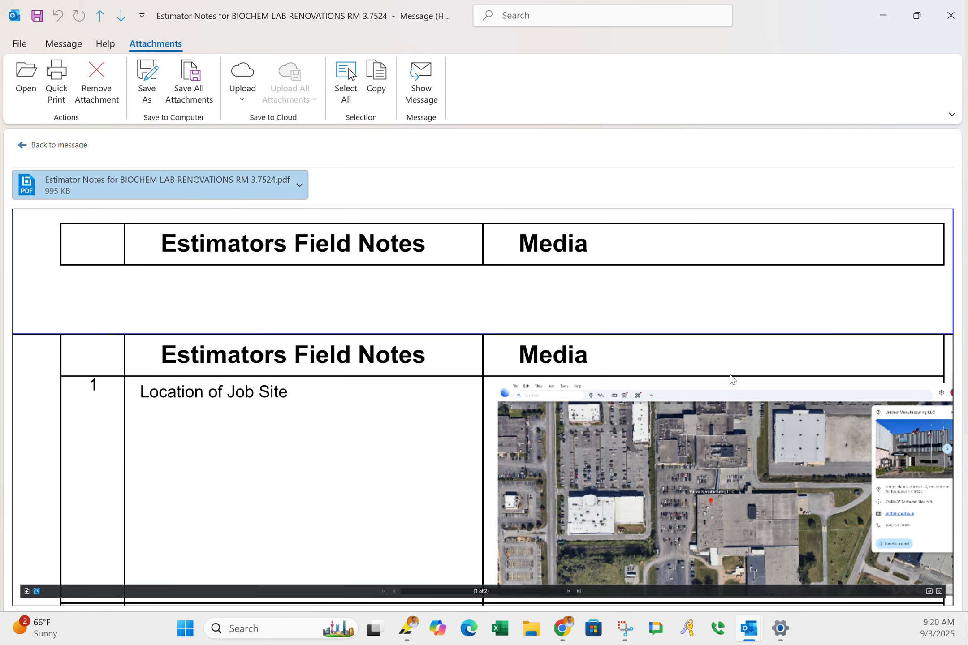
pyautogui.scroll(-2, 779, 373)
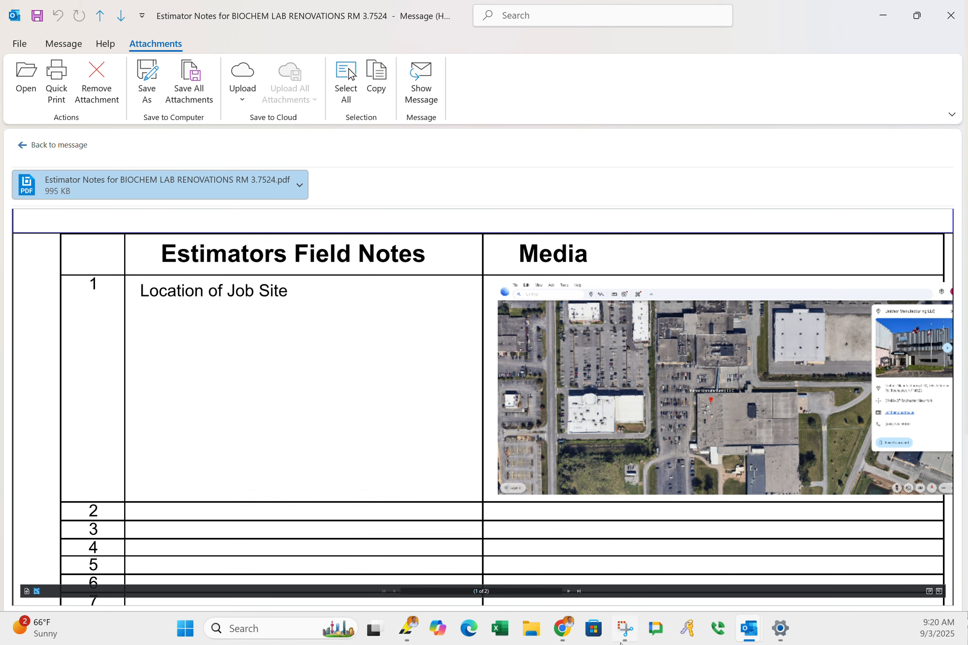
# Switch to the Estimation App, check the BioChem quote's Estimator Notes & Media entries, and cancel out of the form
pyautogui.click(418, 626)
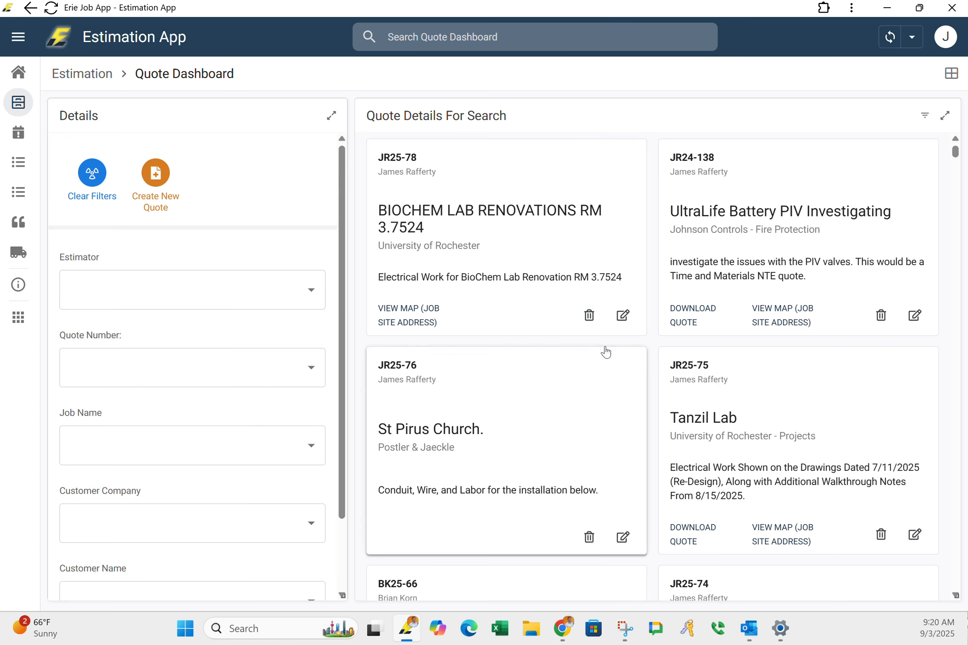
pyautogui.click(621, 327)
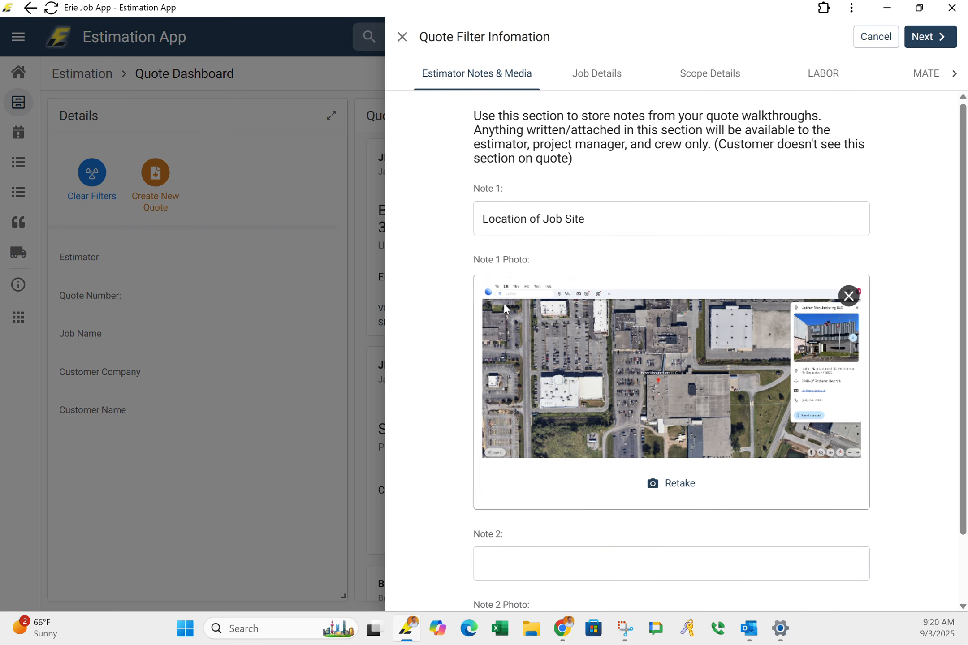
pyautogui.click(614, 73)
pyautogui.click(494, 85)
pyautogui.scroll(-2, 571, 529)
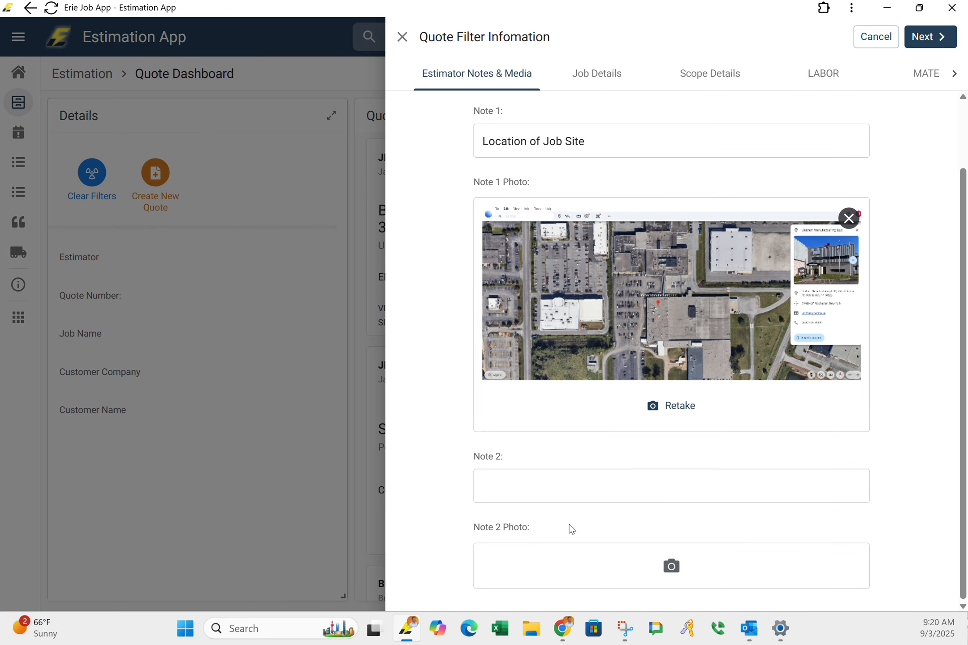
pyautogui.click(867, 40)
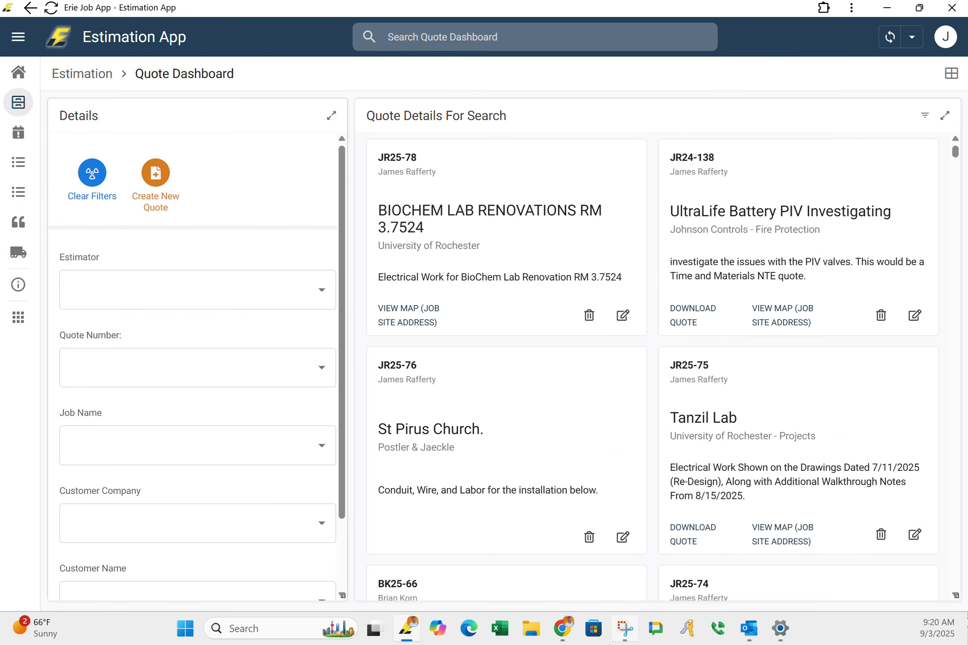
# Return to the Estimator Notes PDF in Outlook, examine its material list, estimated manpower, scope and field notes, and leave the preview
pyautogui.moveTo(420, 636)
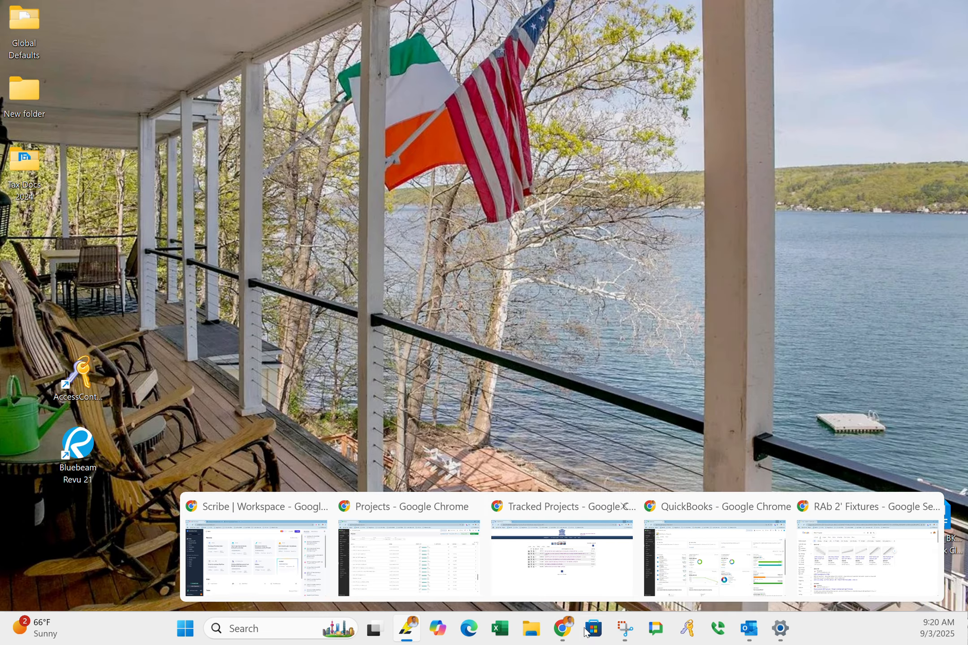
pyautogui.moveTo(742, 638)
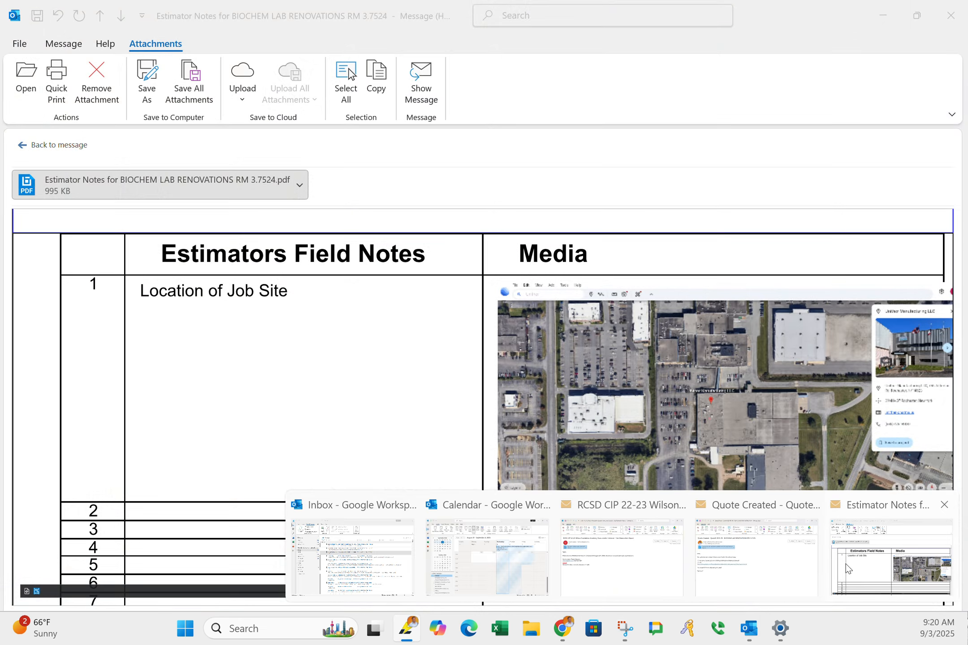
pyautogui.click(892, 558)
pyautogui.scroll(-5, 340, 454)
pyautogui.scroll(-10, 343, 453)
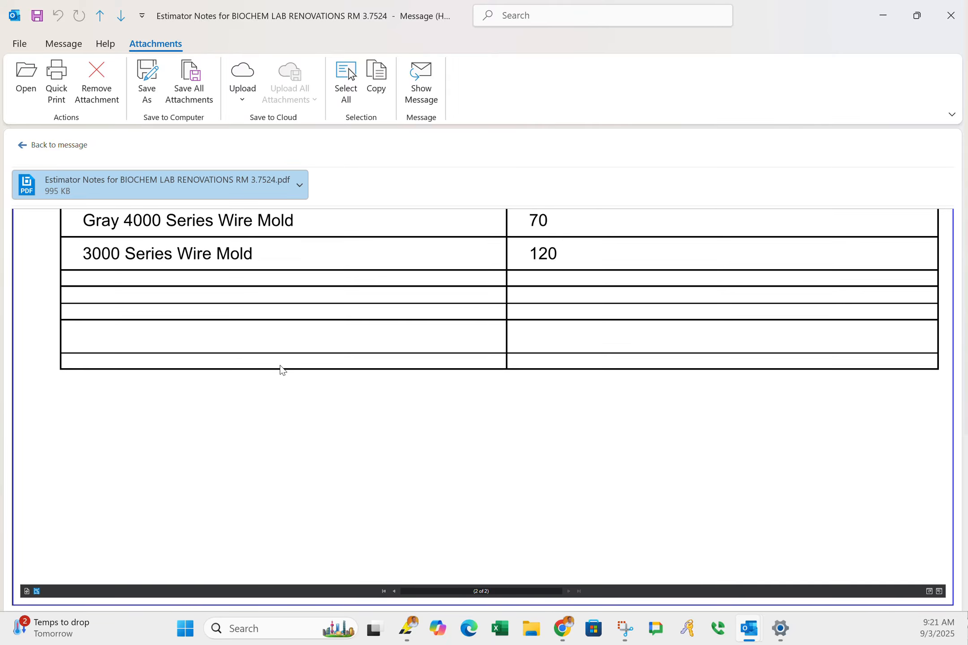
pyautogui.scroll(5, 276, 483)
pyautogui.scroll(10, 277, 488)
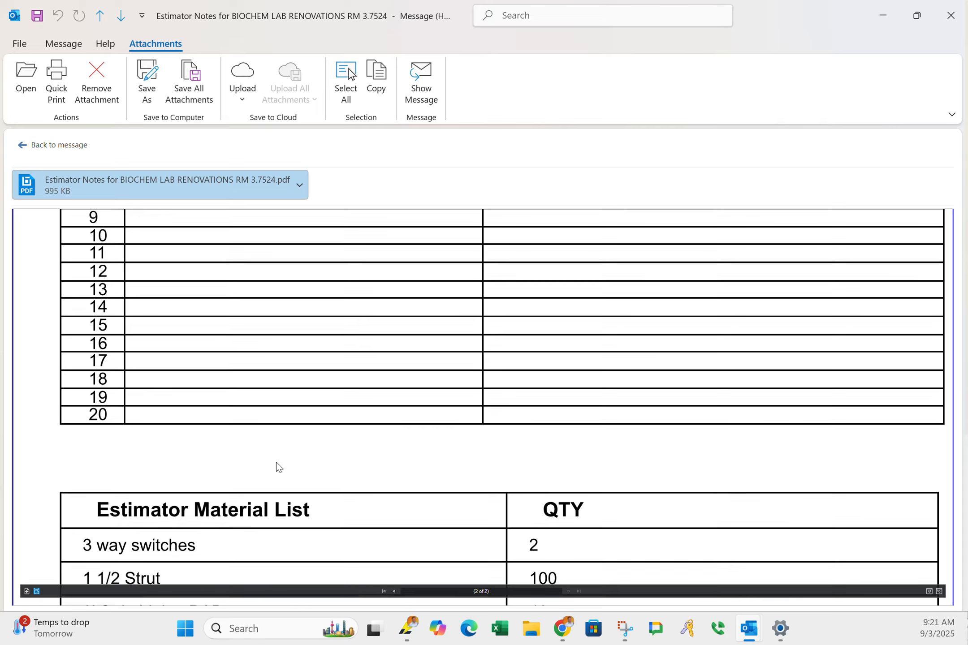
pyautogui.scroll(10, 278, 466)
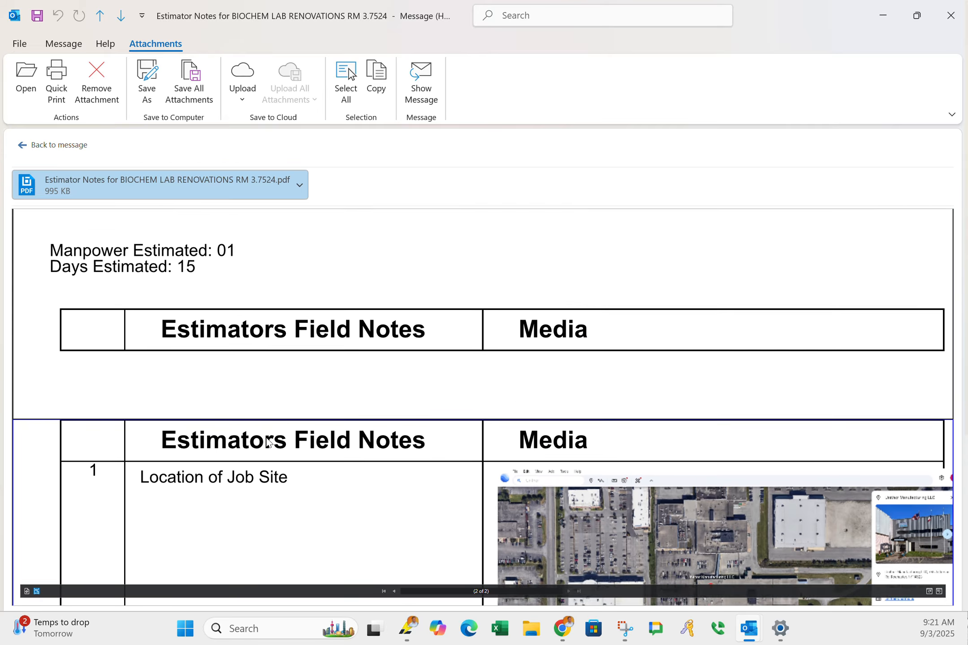
pyautogui.scroll(10, 269, 439)
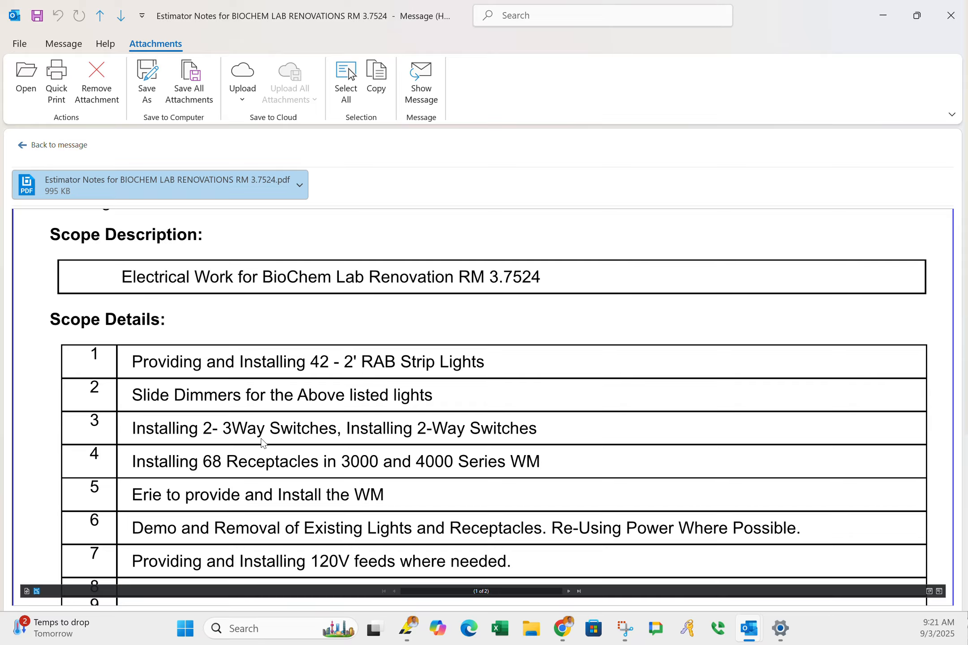
pyautogui.scroll(-10, 269, 421)
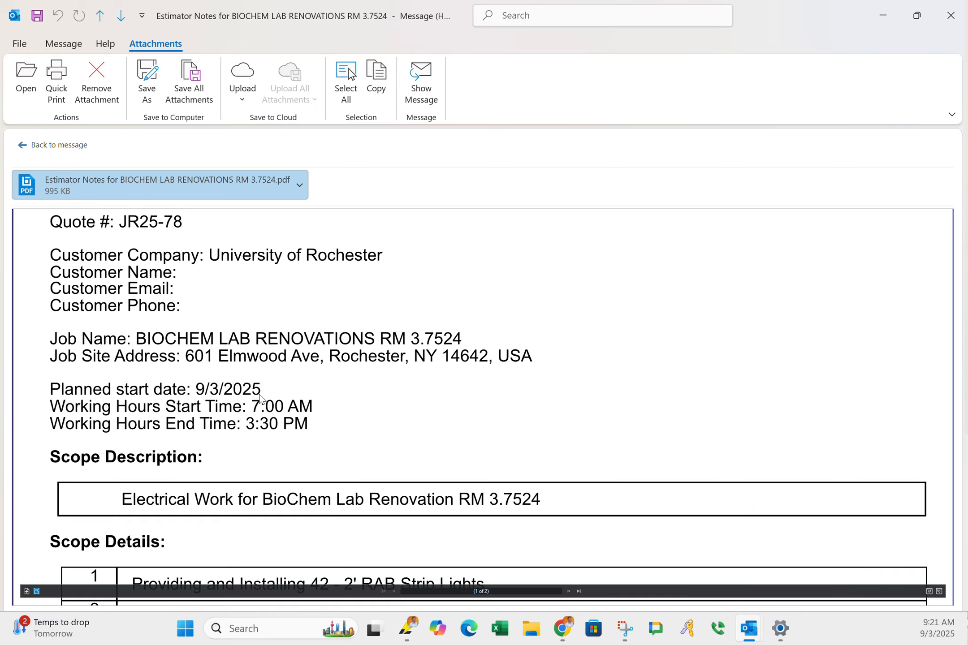
pyautogui.scroll(-5, 278, 481)
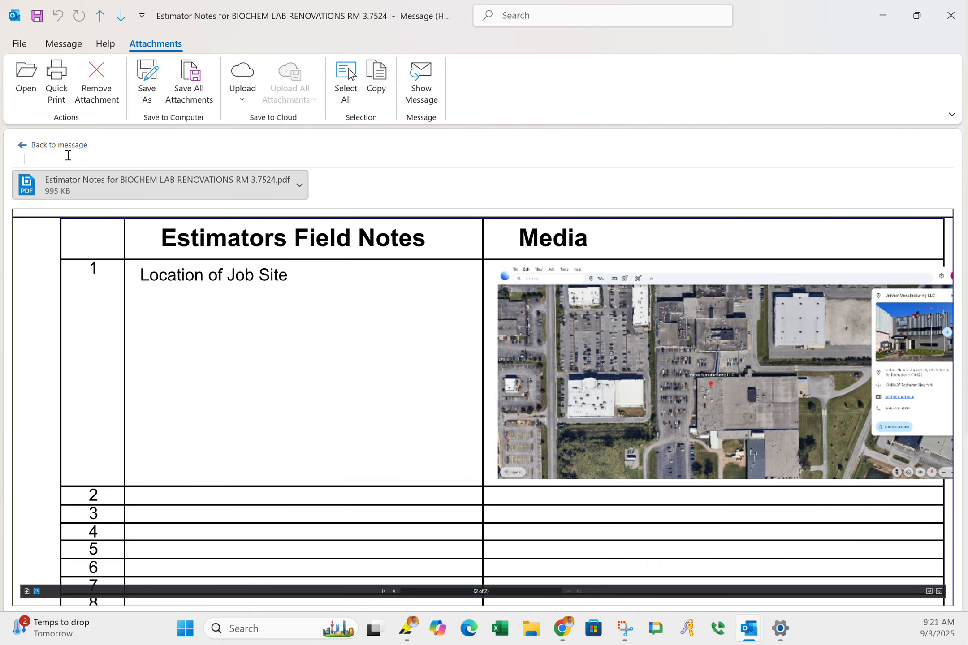
pyautogui.click(56, 145)
# Switch to the Estimation App and sync the quote dashboard
pyautogui.click(410, 621)
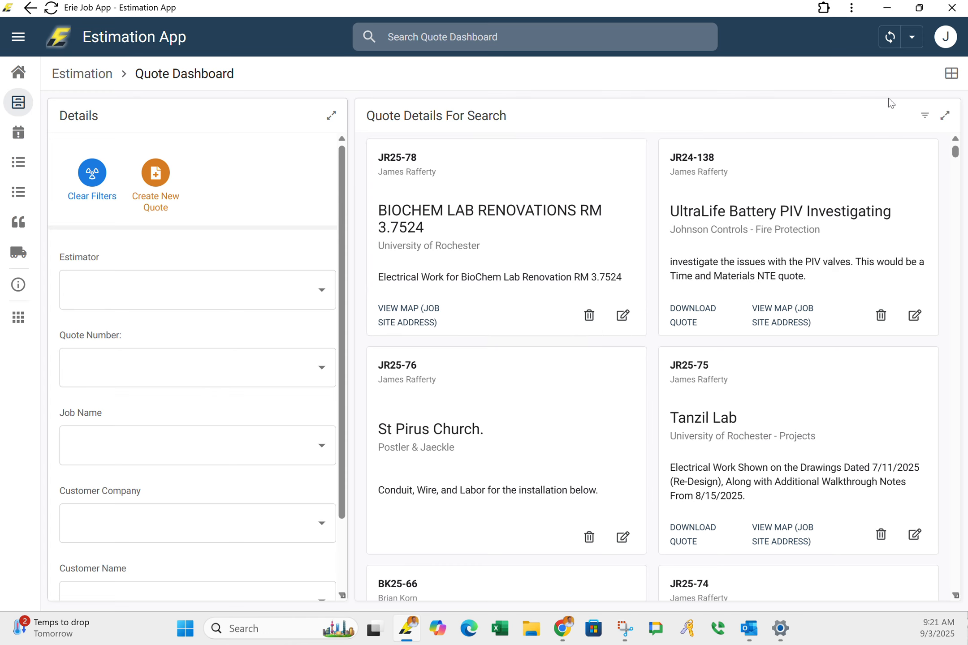
pyautogui.click(890, 46)
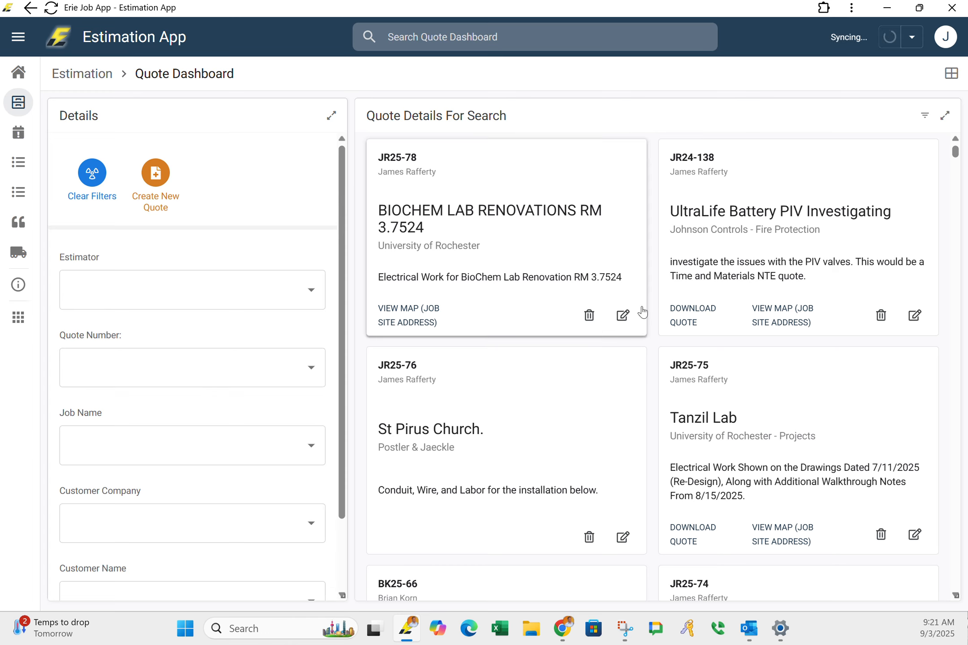